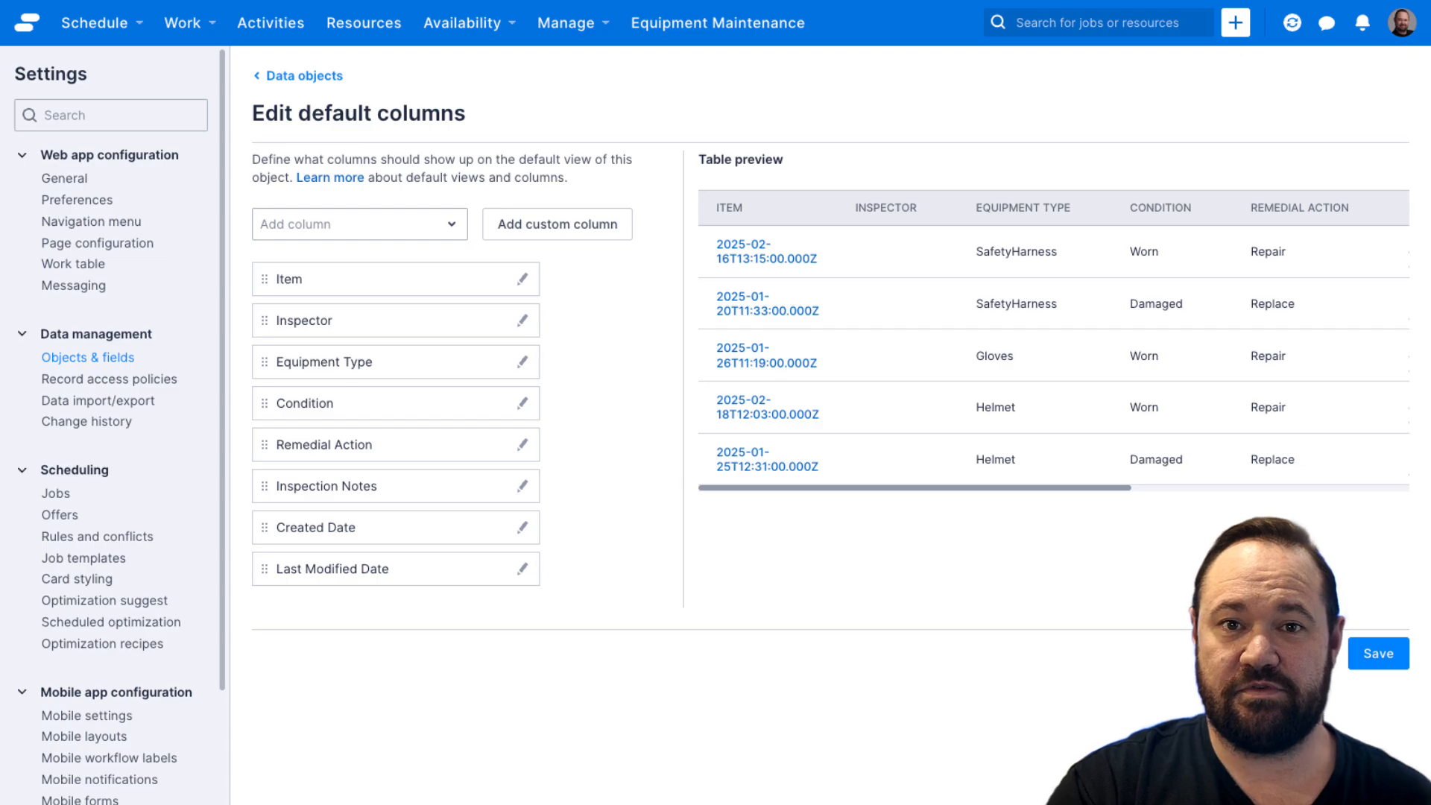
# Step: Rename the Item column's header to "Inspection date"
pyautogui.click(523, 279)
pyautogui.click(429, 276)
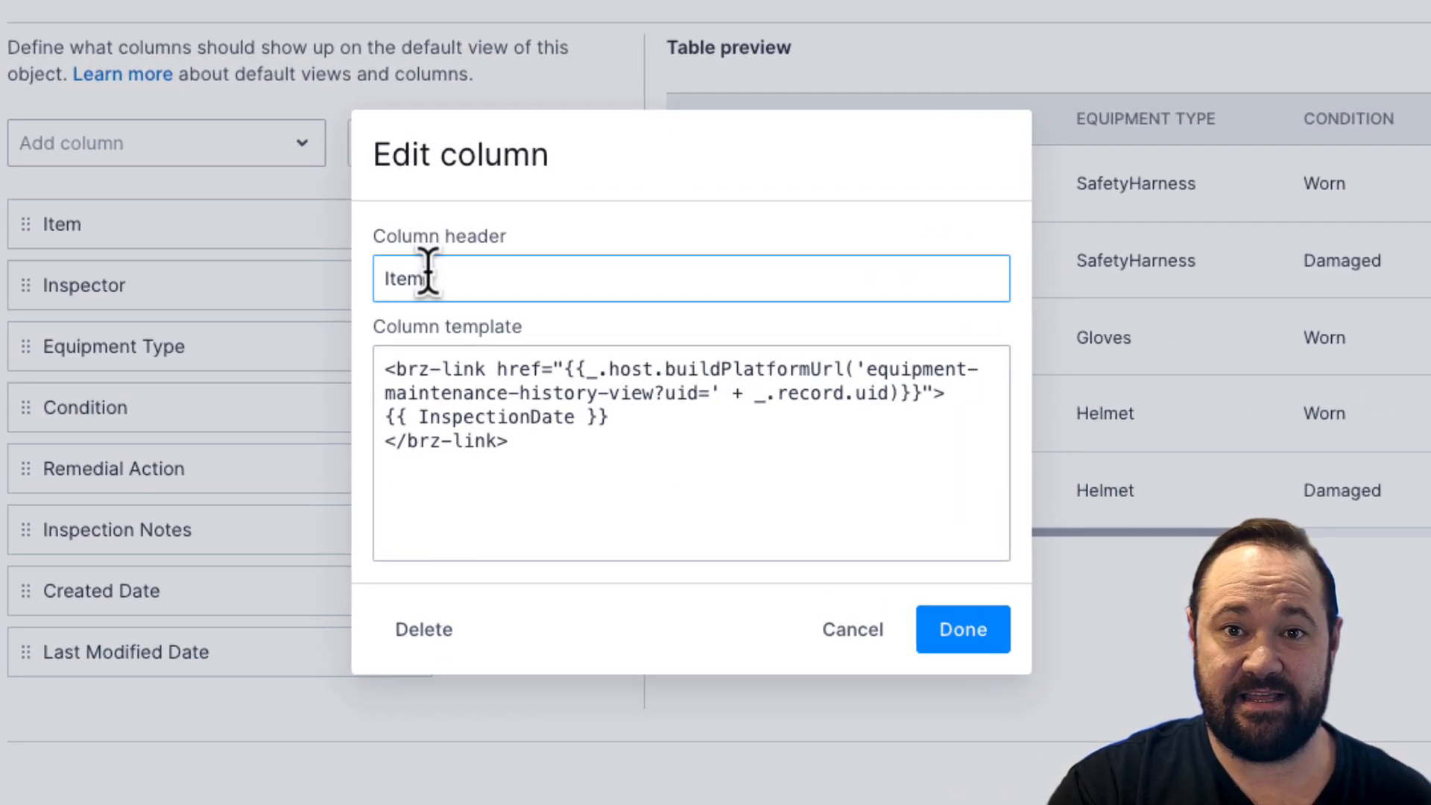
pyautogui.doubleClick(430, 278)
pyautogui.write('Inspection date')
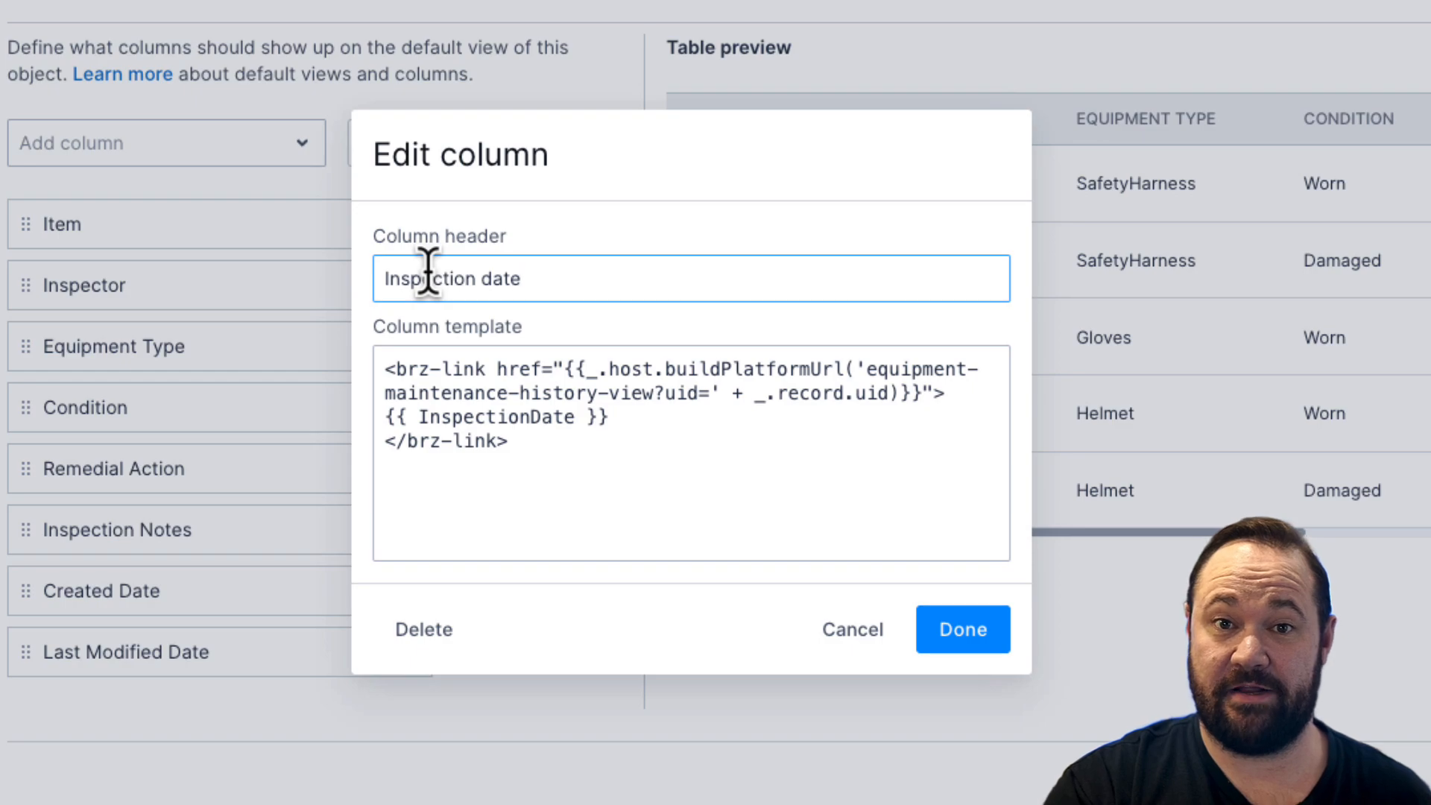
# Step: Add the filter | date(" ddd D MMM YYYY ") after InspectionDate in the Inspection date column's template and apply it
pyautogui.click(575, 417)
pyautogui.write('|')
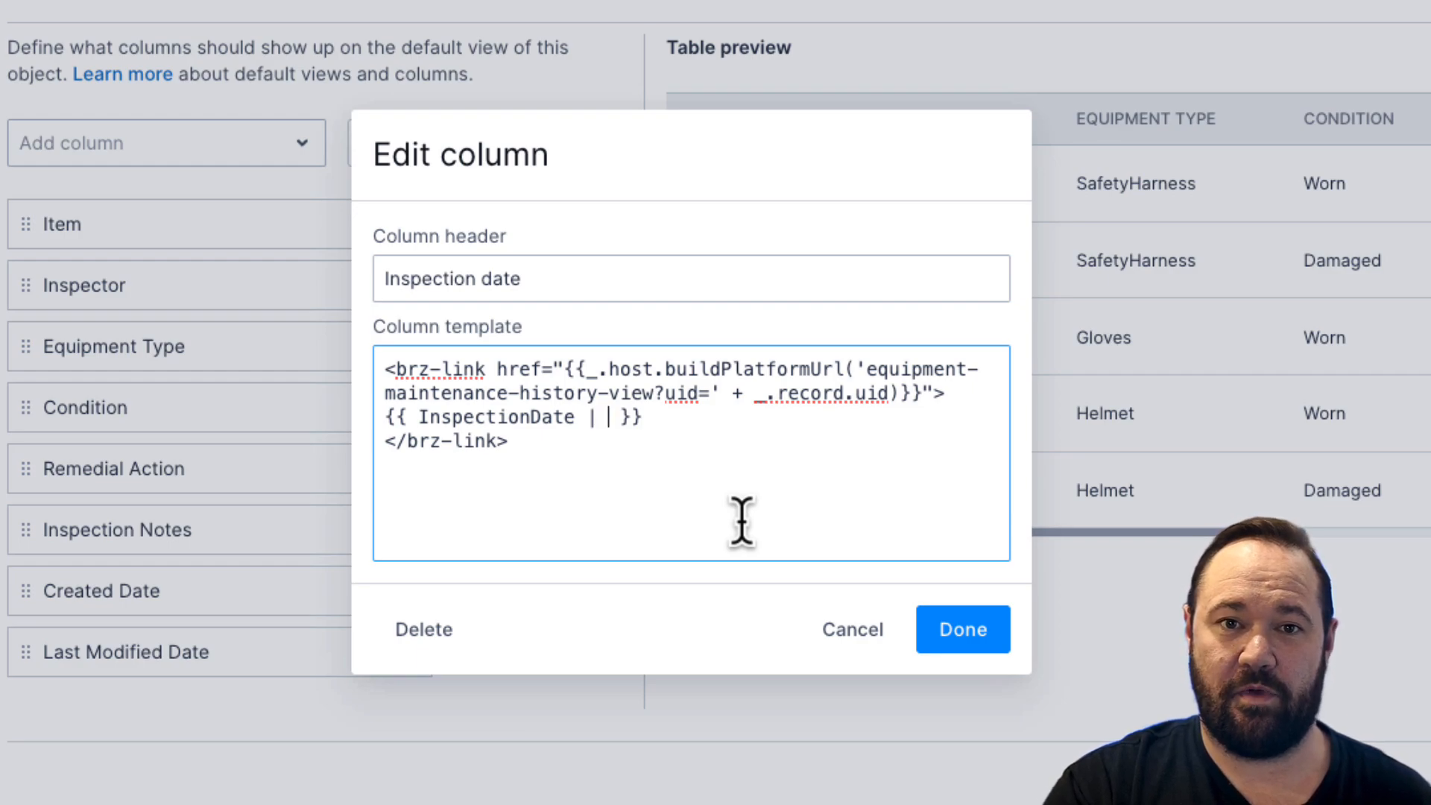
pyautogui.write(' date(')
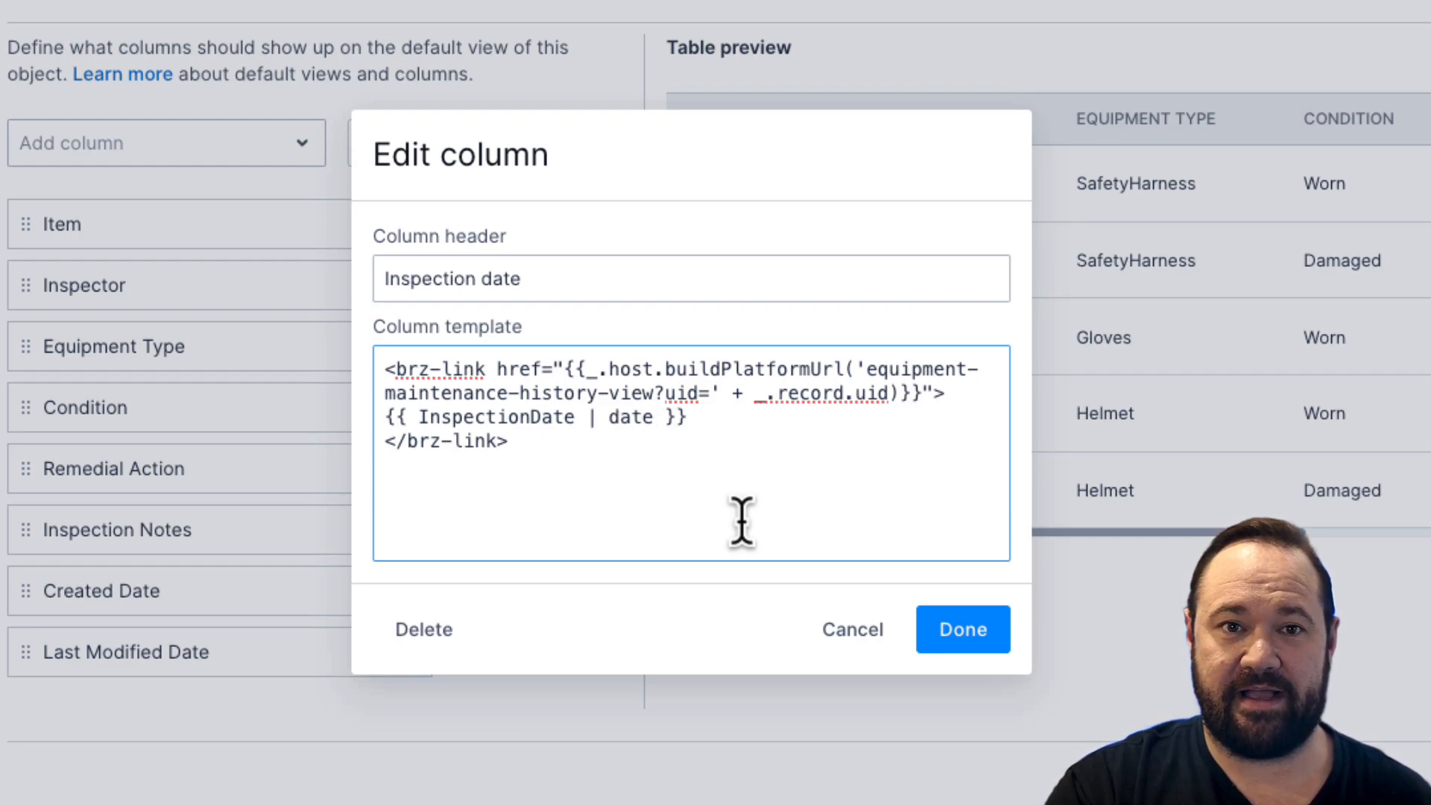
pyautogui.write('"')
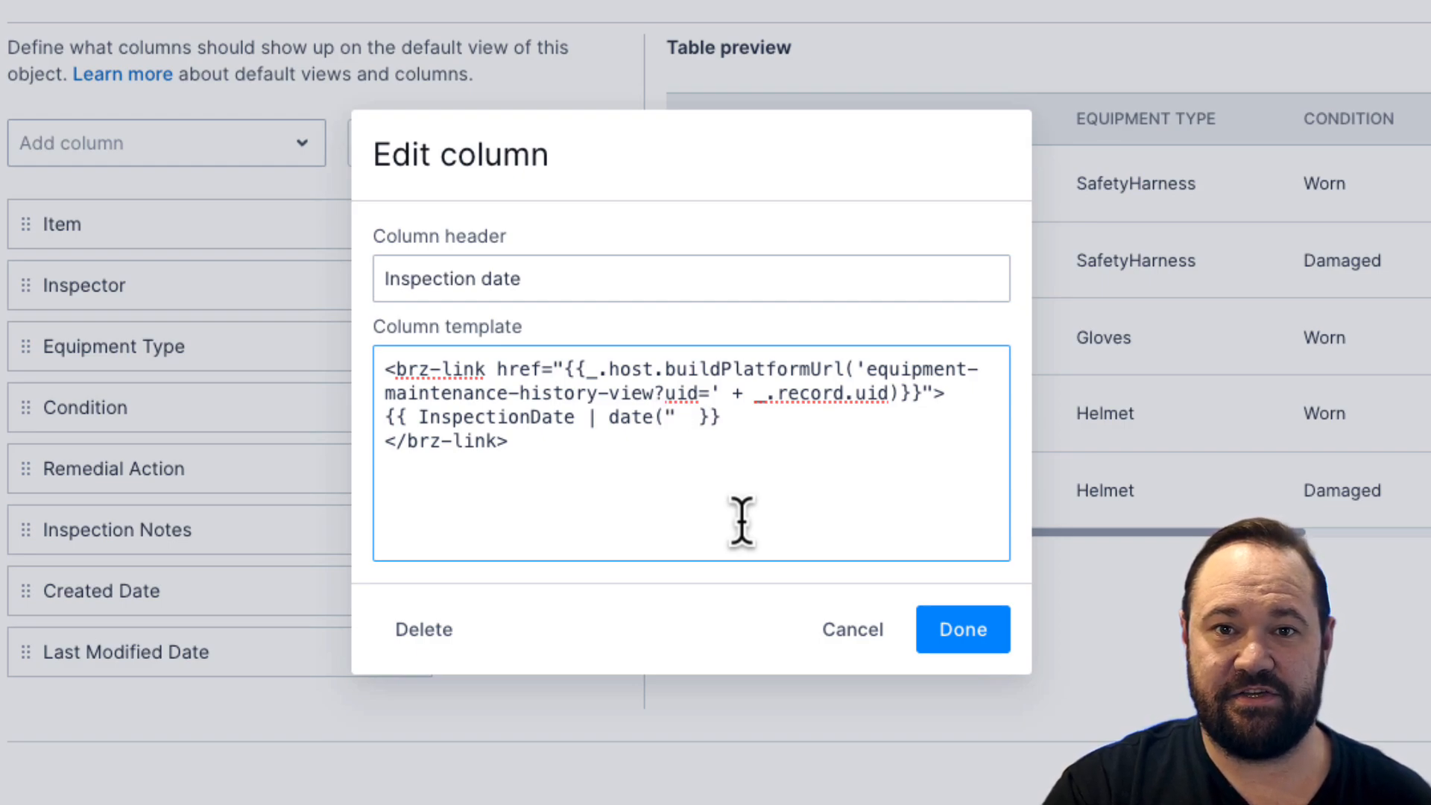
pyautogui.write('ddd')
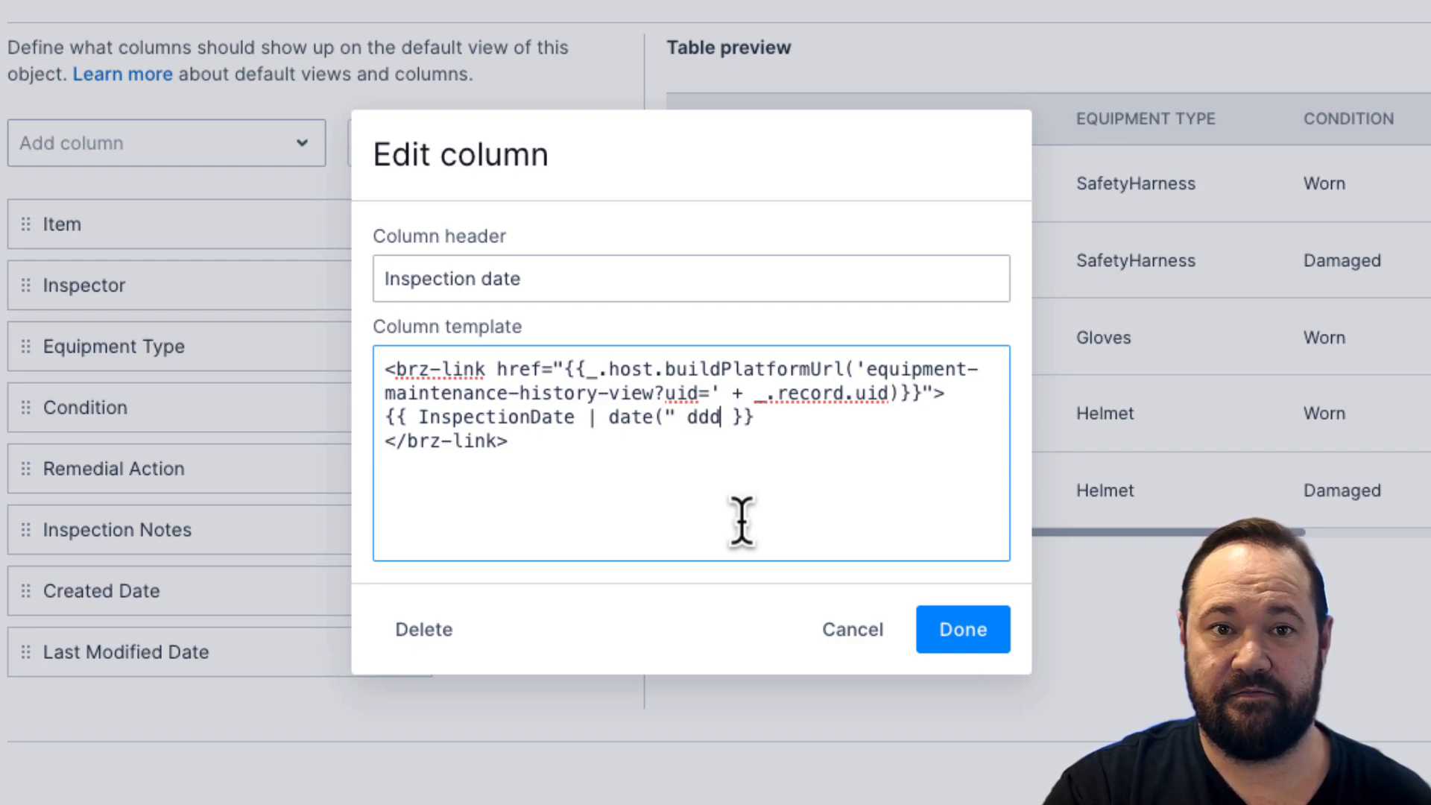
pyautogui.write(' D')
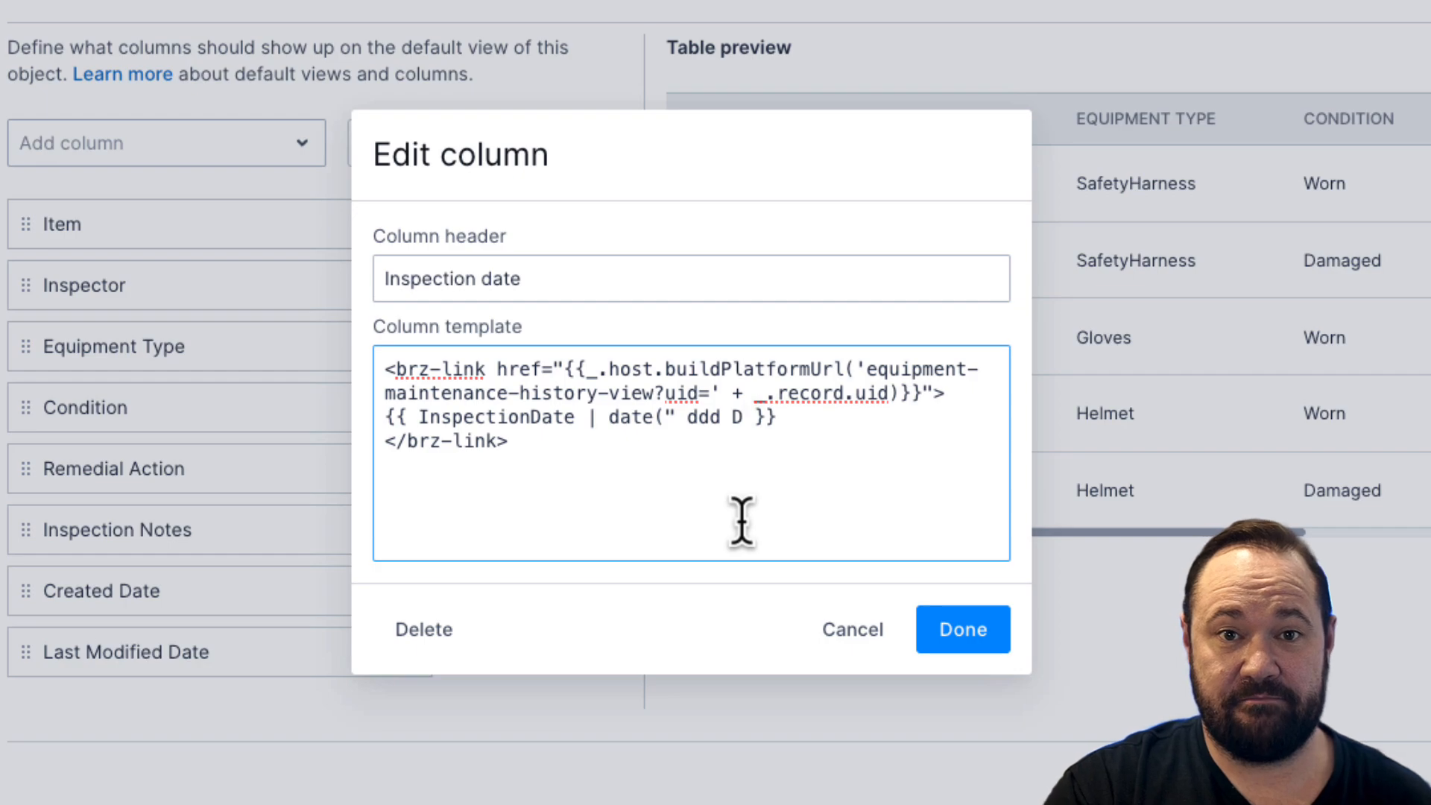
pyautogui.write(' MMM')
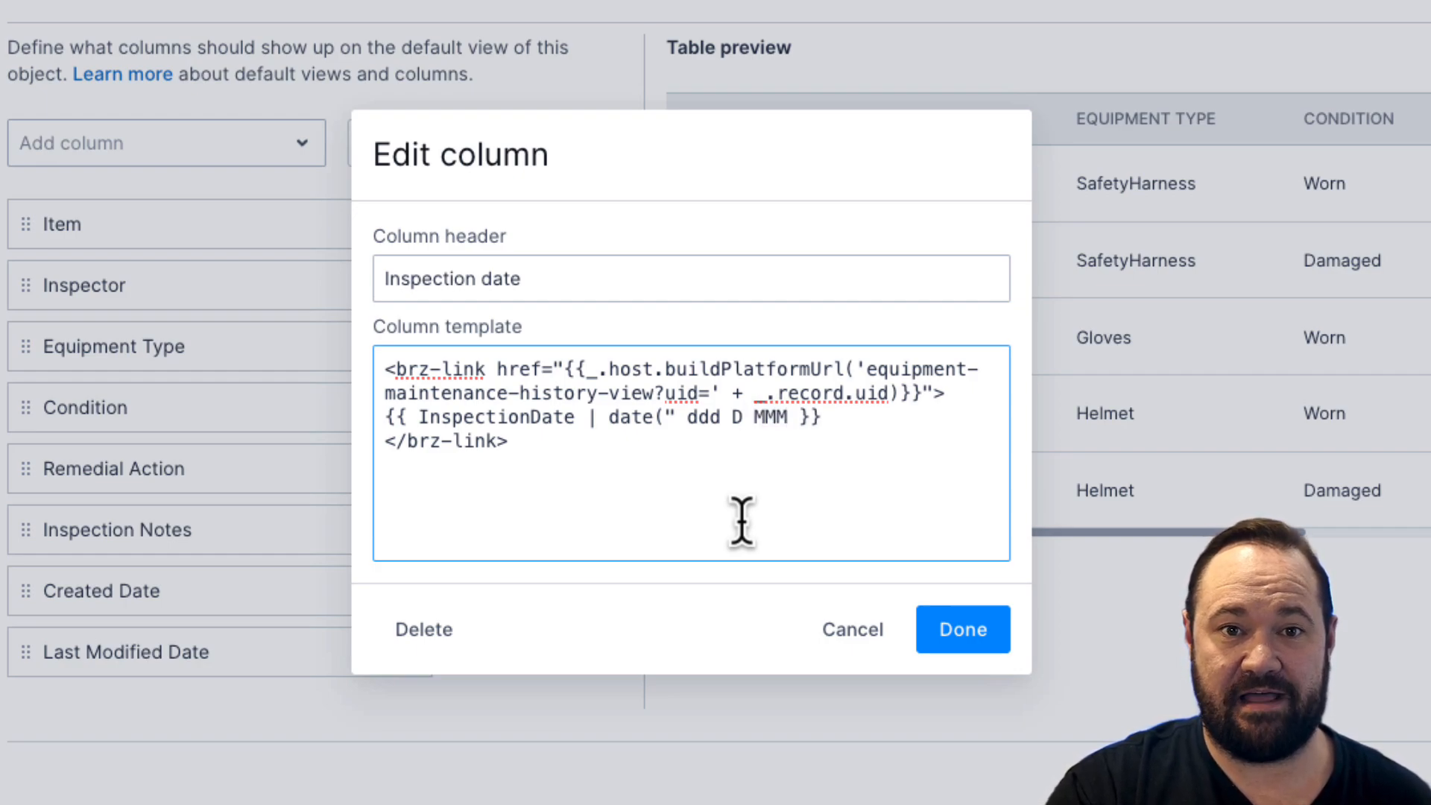
pyautogui.write(' YYY')
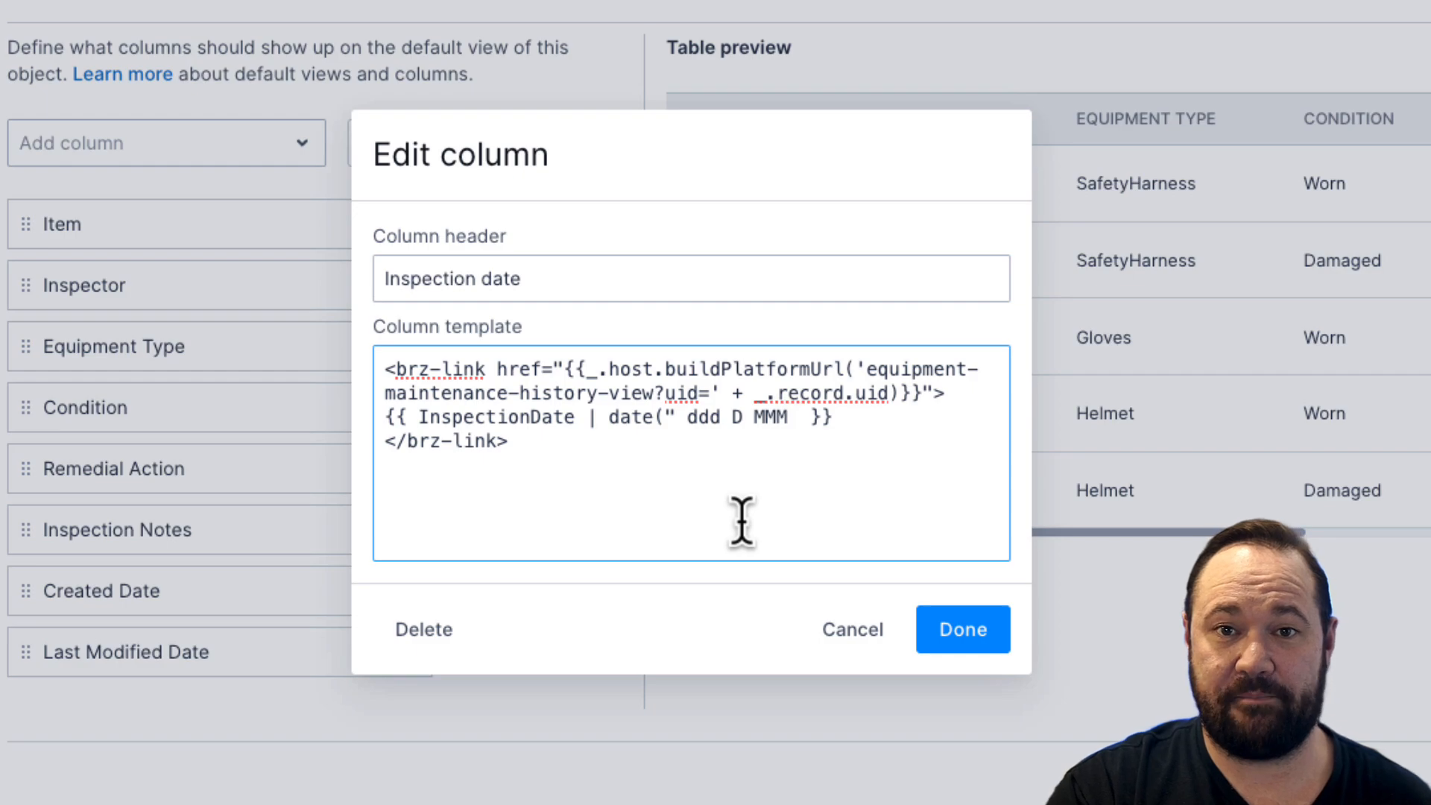
pyautogui.write('Y ')
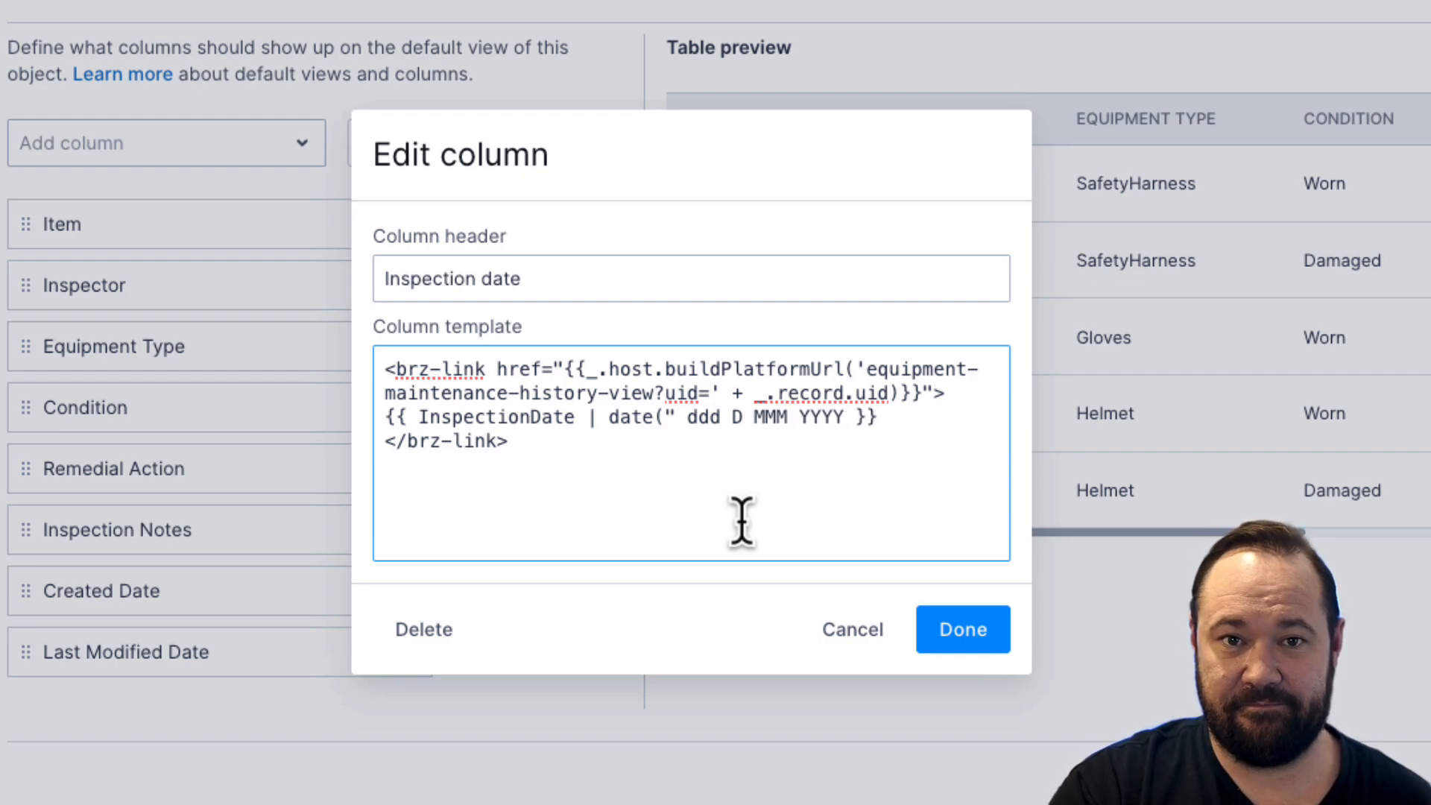
pyautogui.write('" ')
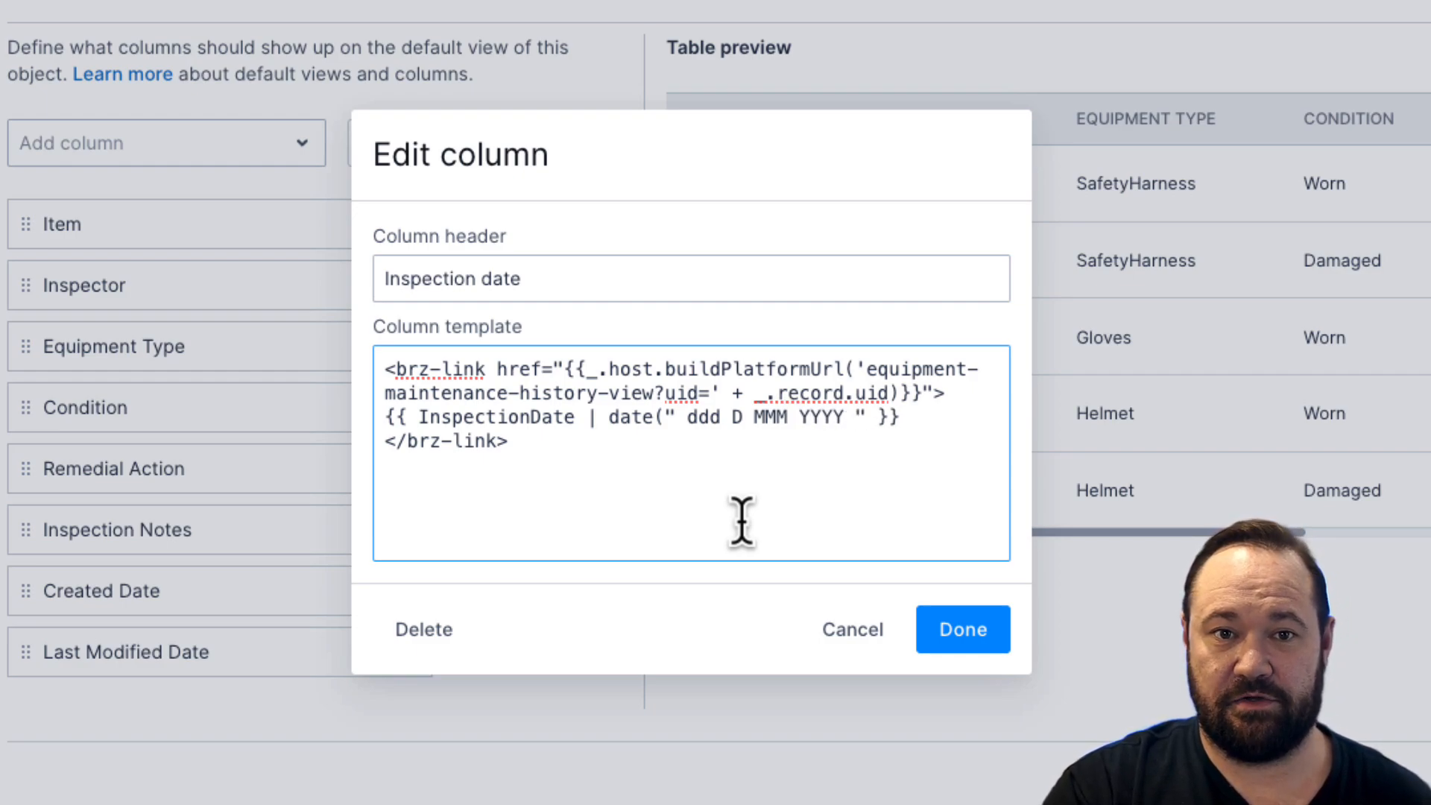
pyautogui.write(')')
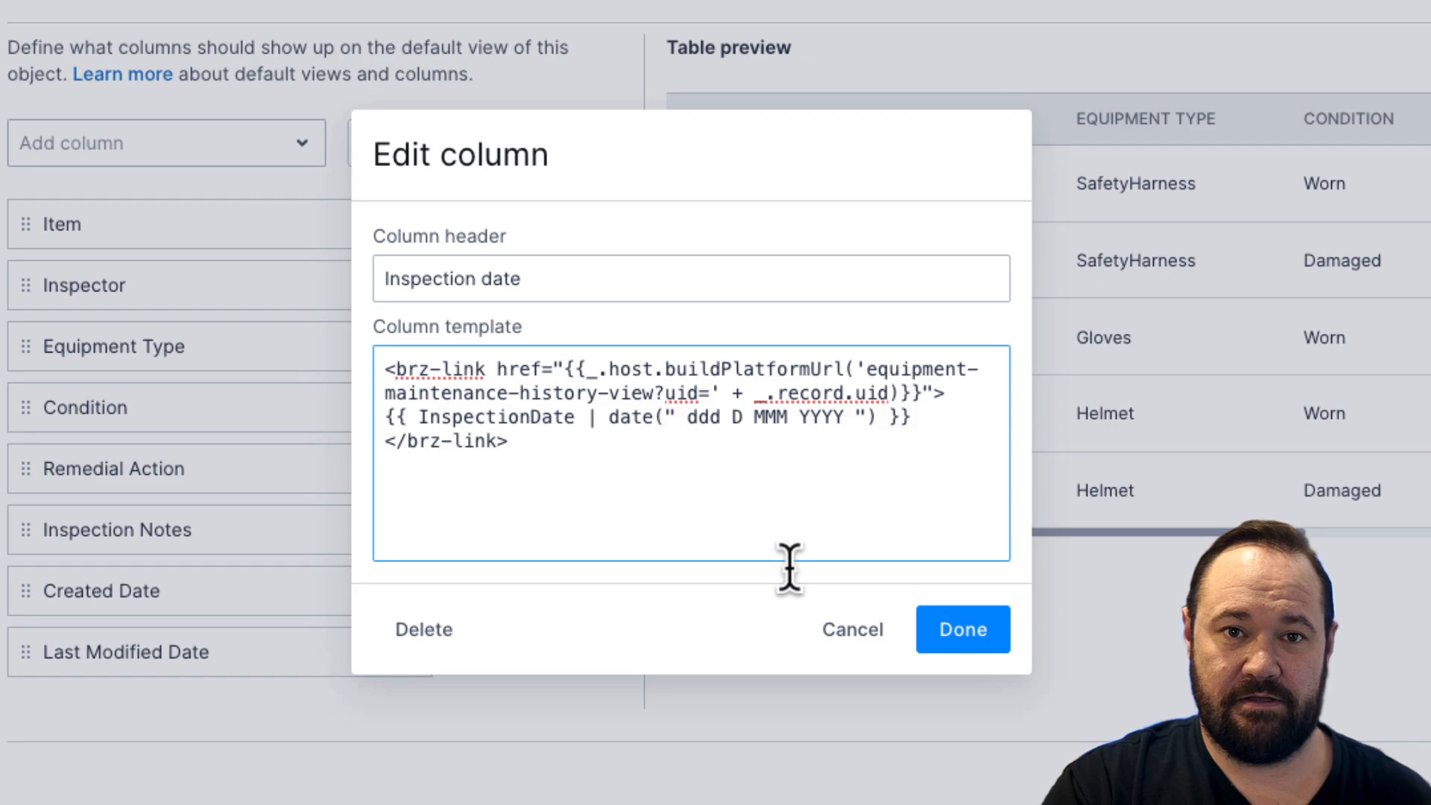
pyautogui.click(954, 632)
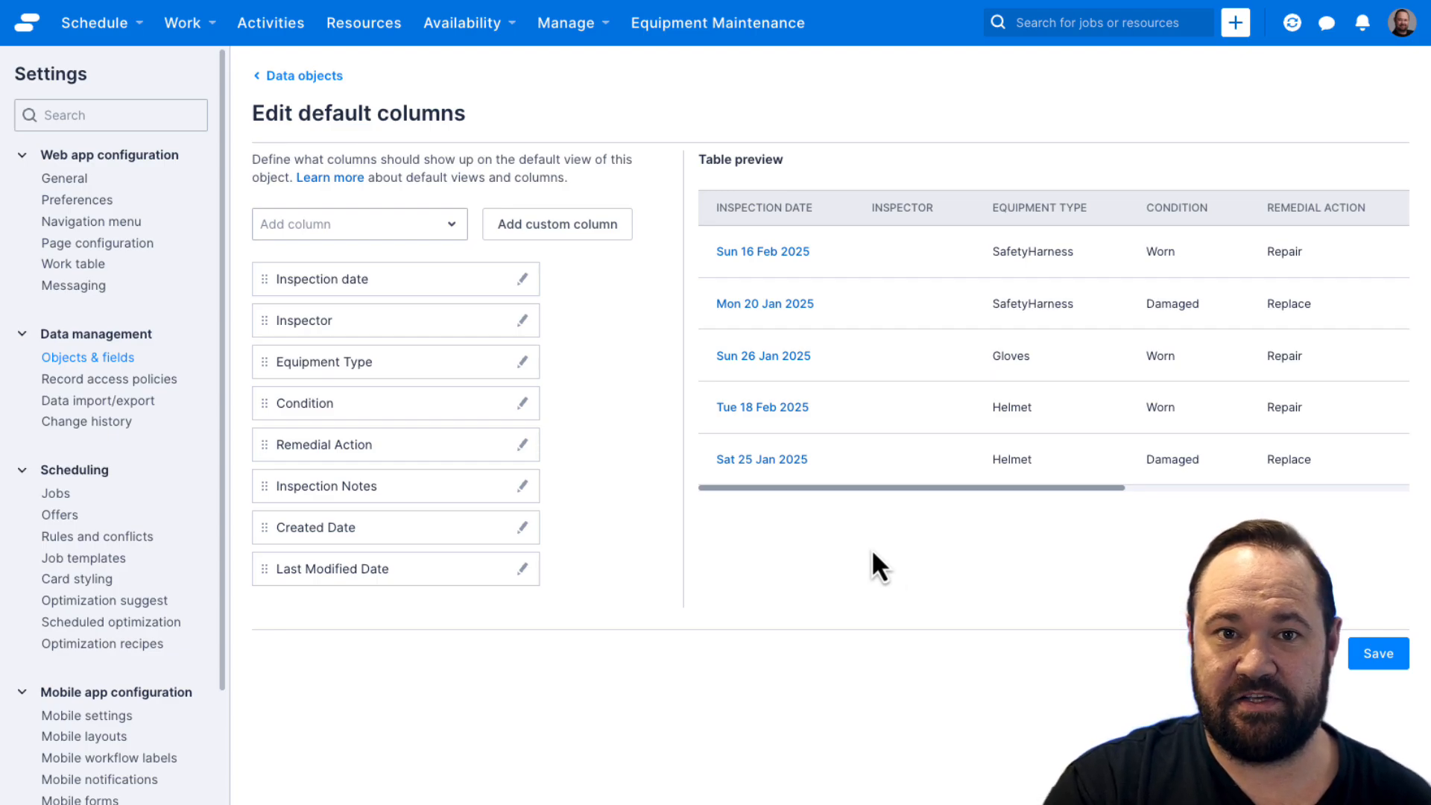
# Step: Change the month format in the Inspection date column's template to MMMM and apply it
pyautogui.click(523, 280)
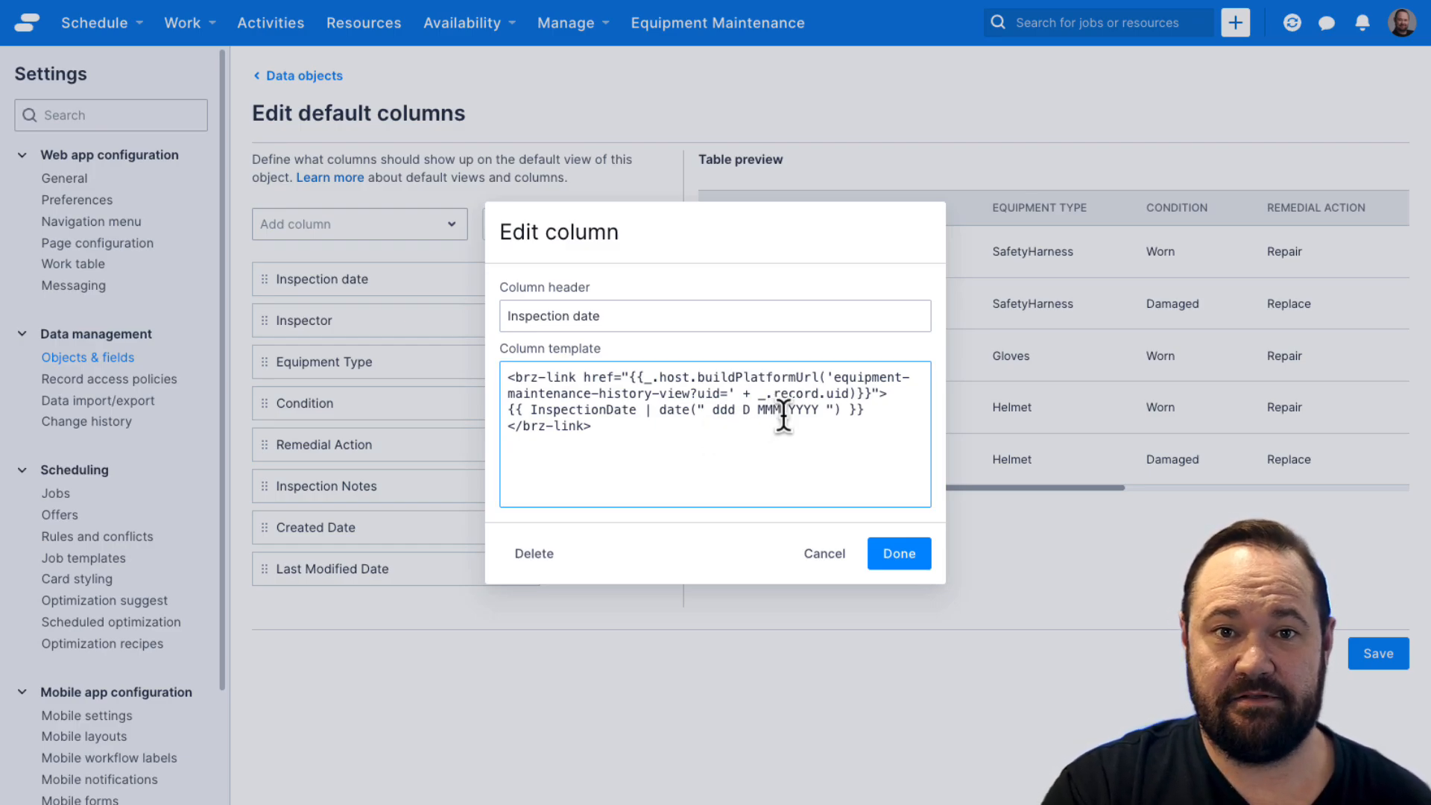
pyautogui.write('M')
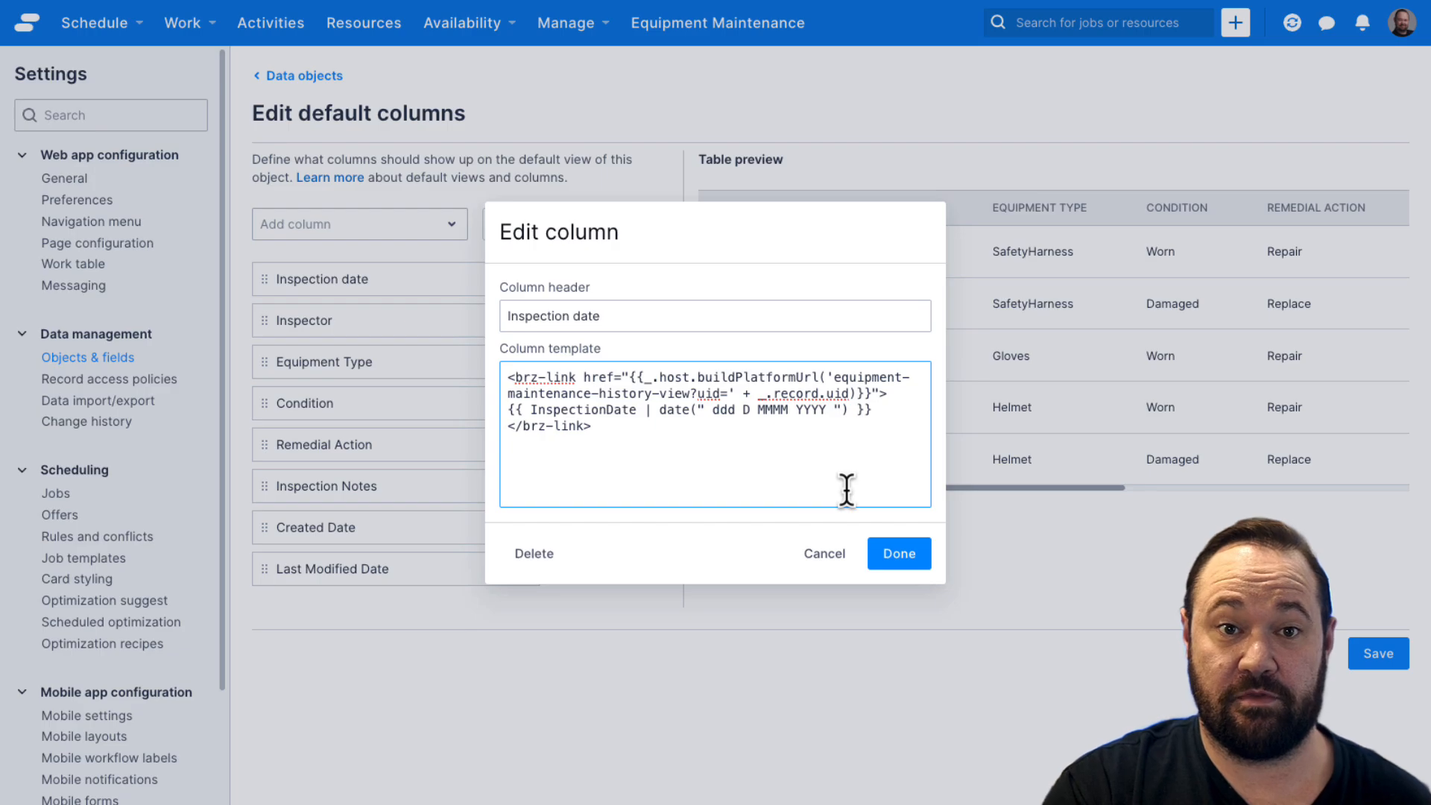
pyautogui.click(889, 561)
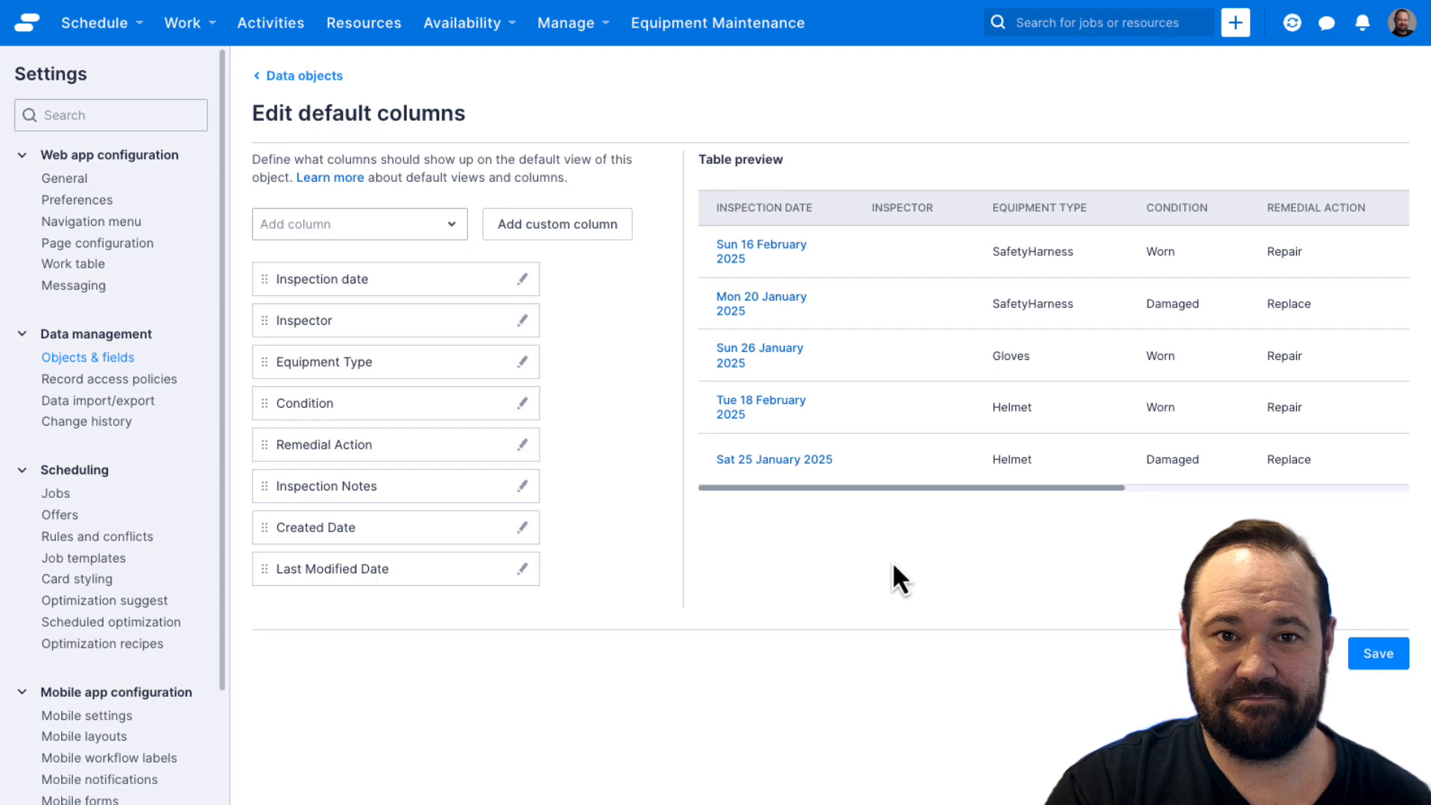
# Step: Set the month format in the Inspection date column's template back to MMM and apply it
pyautogui.click(522, 279)
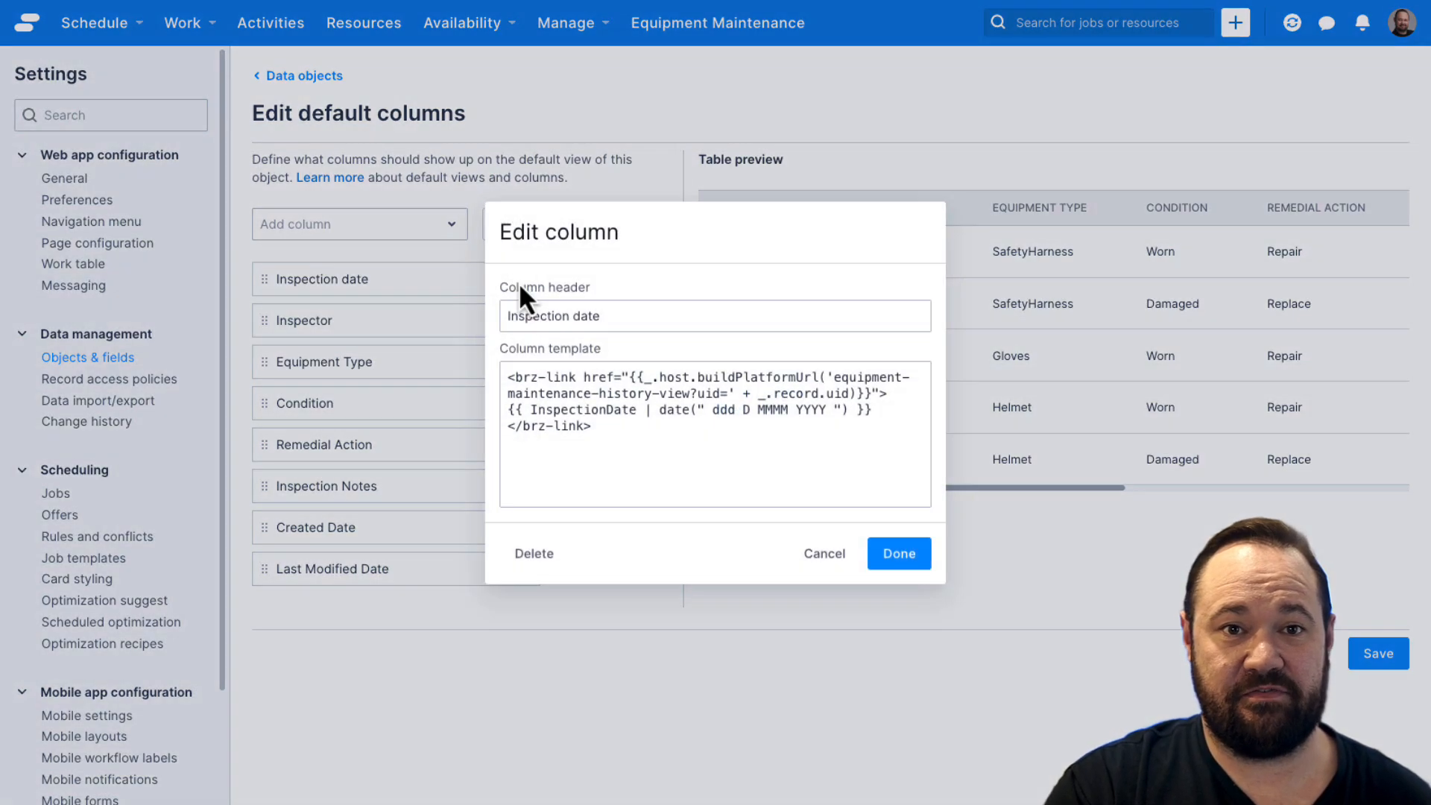
pyautogui.click(788, 411)
pyautogui.press('BackSpace')
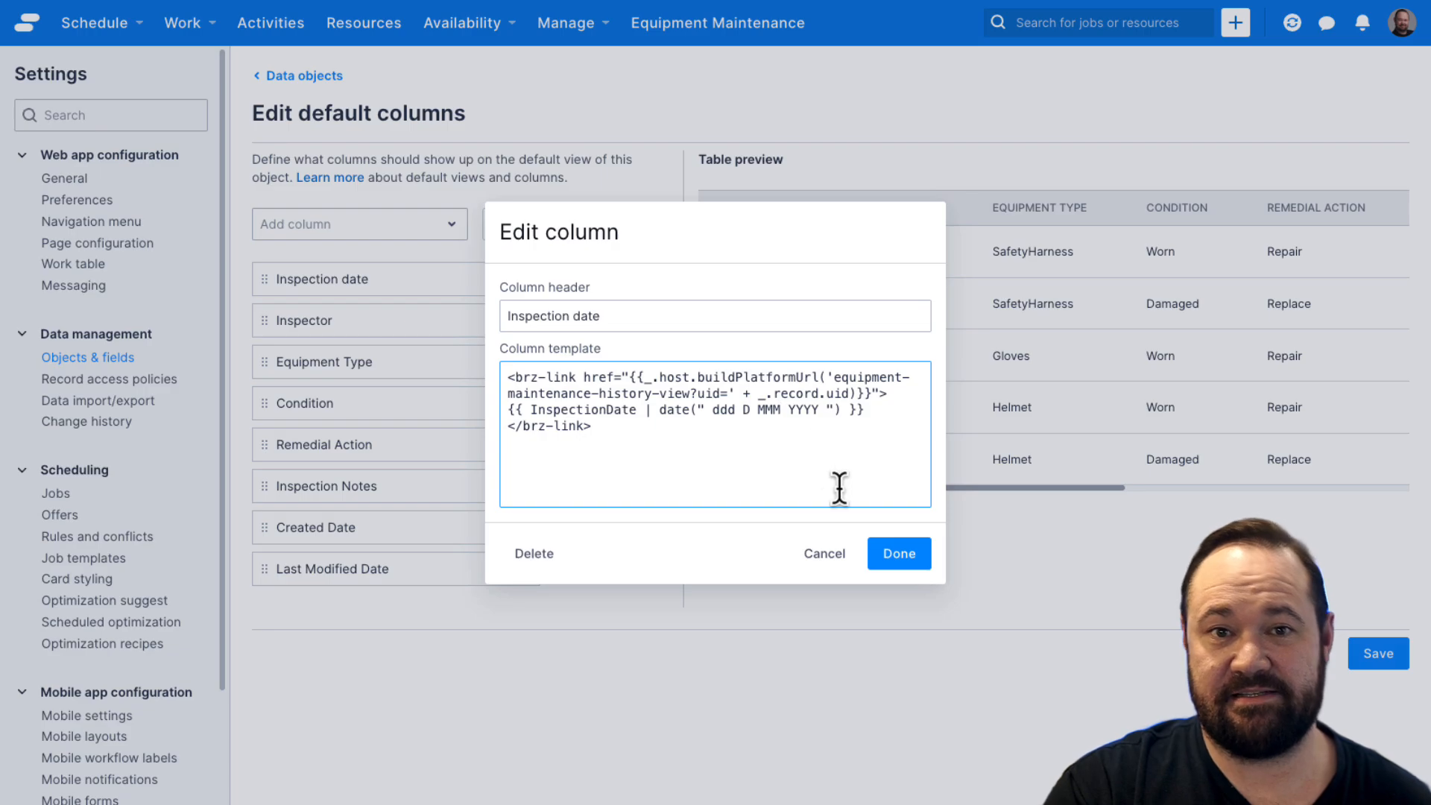
pyautogui.click(902, 557)
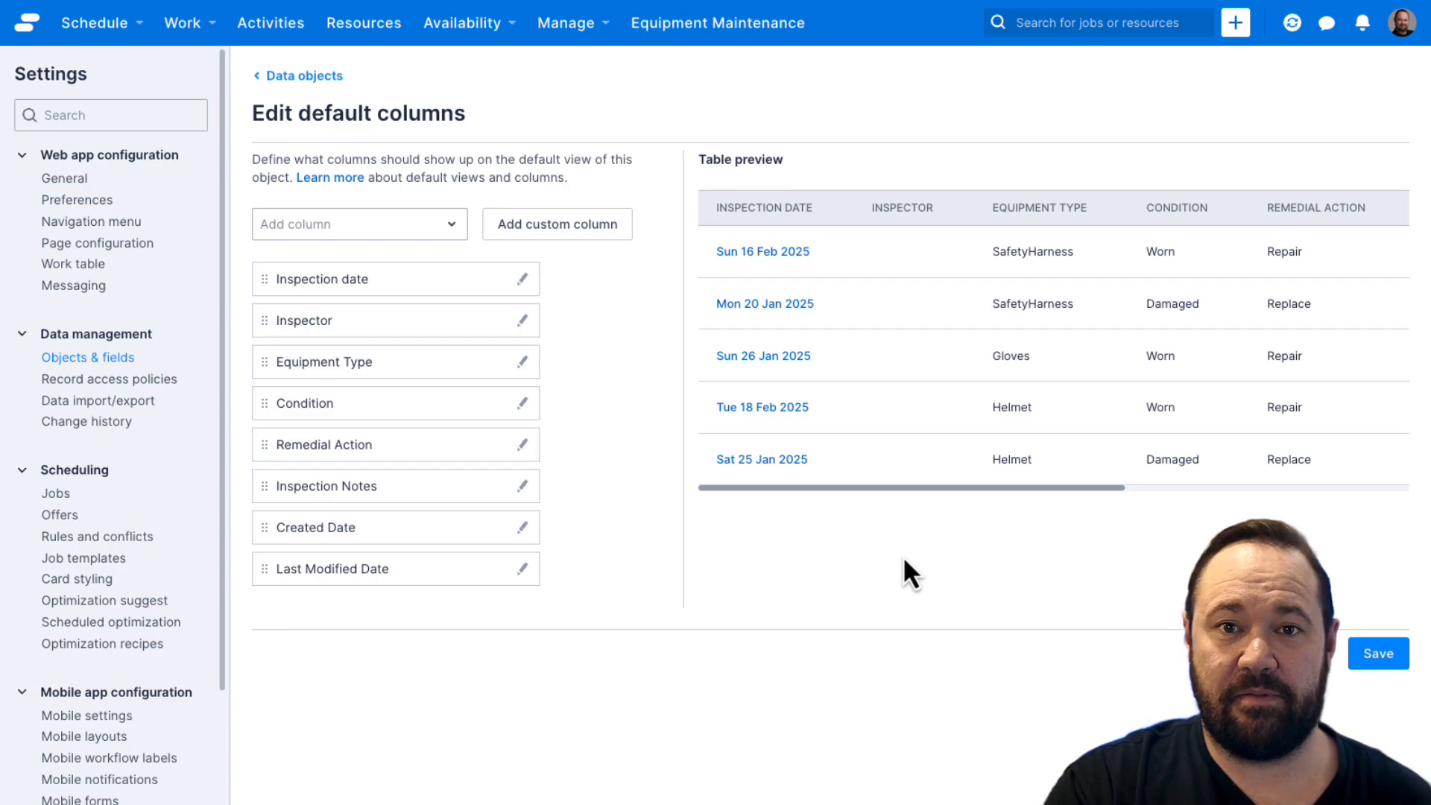
# Step: Begin a date filter after CreatedDate in the Created Date column's template, using the format ddd D MMM YYYY
pyautogui.hscroll(5, 874, 436)
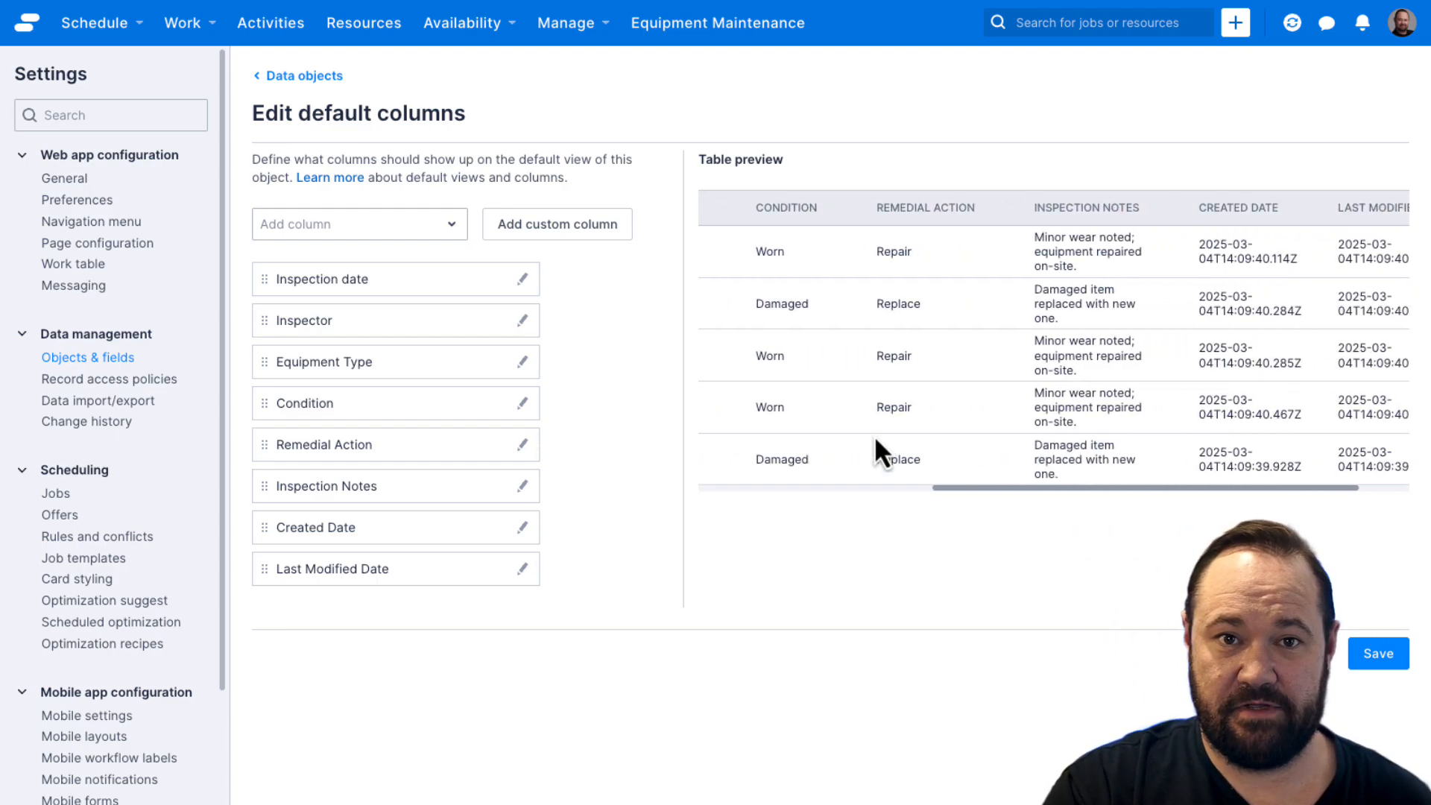
pyautogui.hscroll(2, 875, 445)
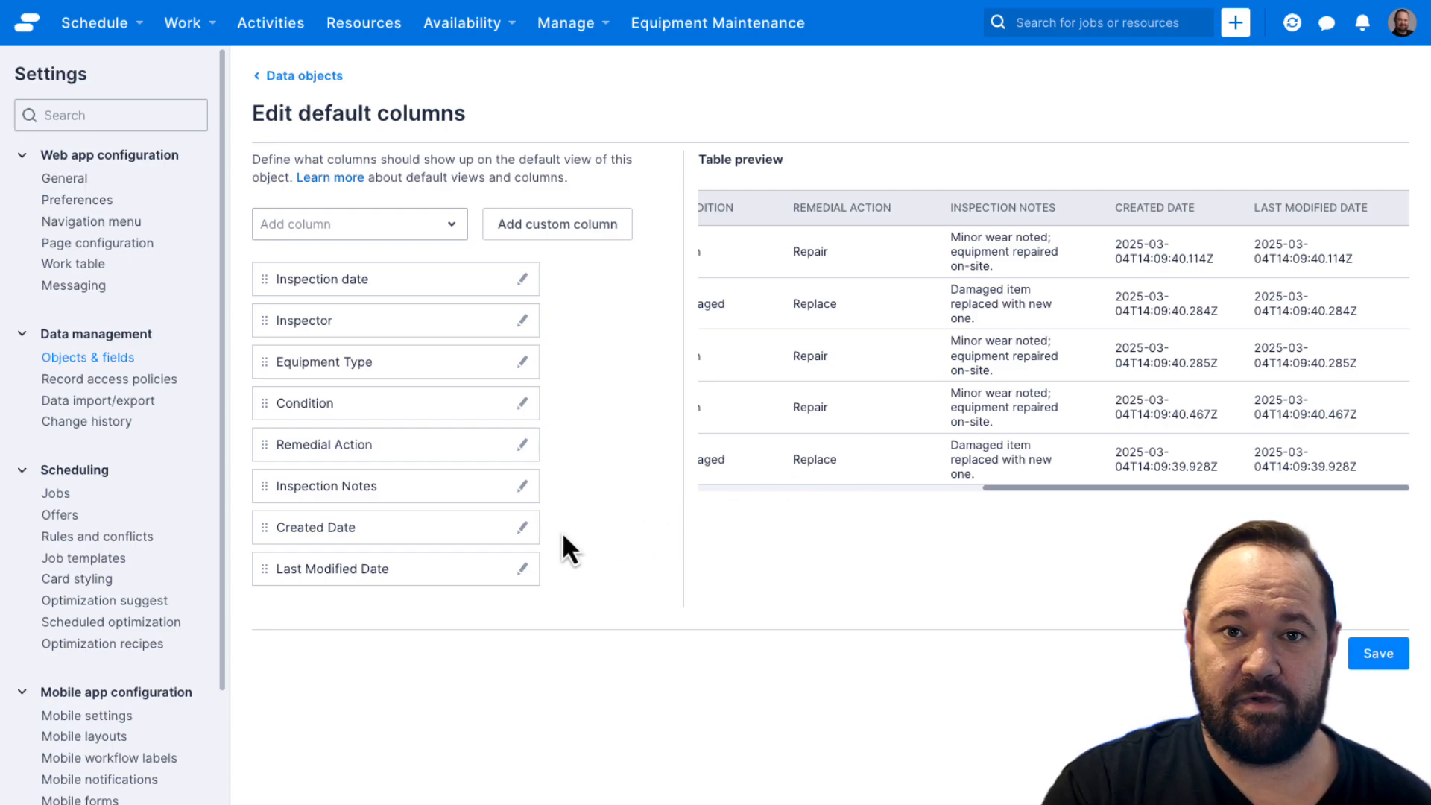
pyautogui.click(523, 527)
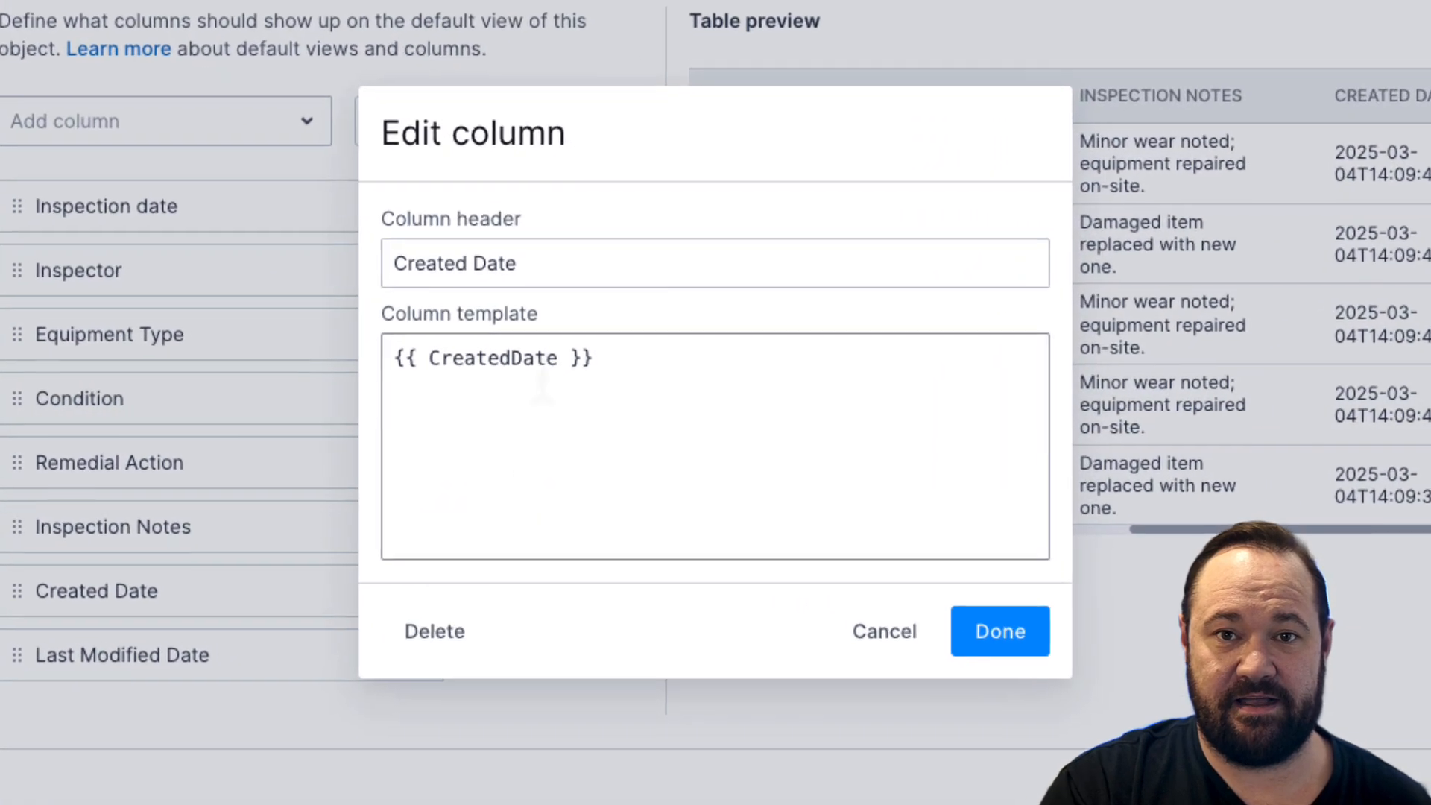
pyautogui.click(558, 359)
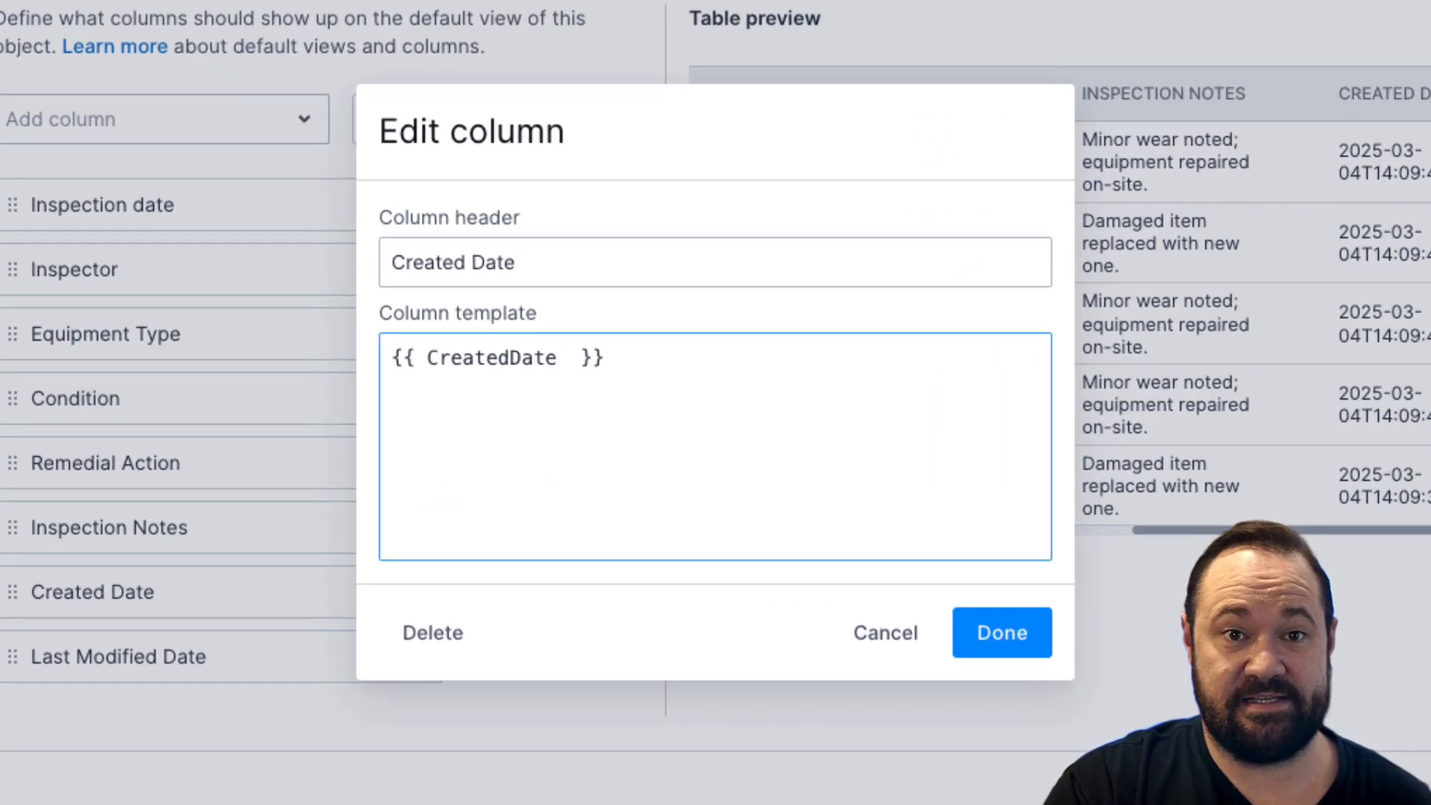
pyautogui.write('|')
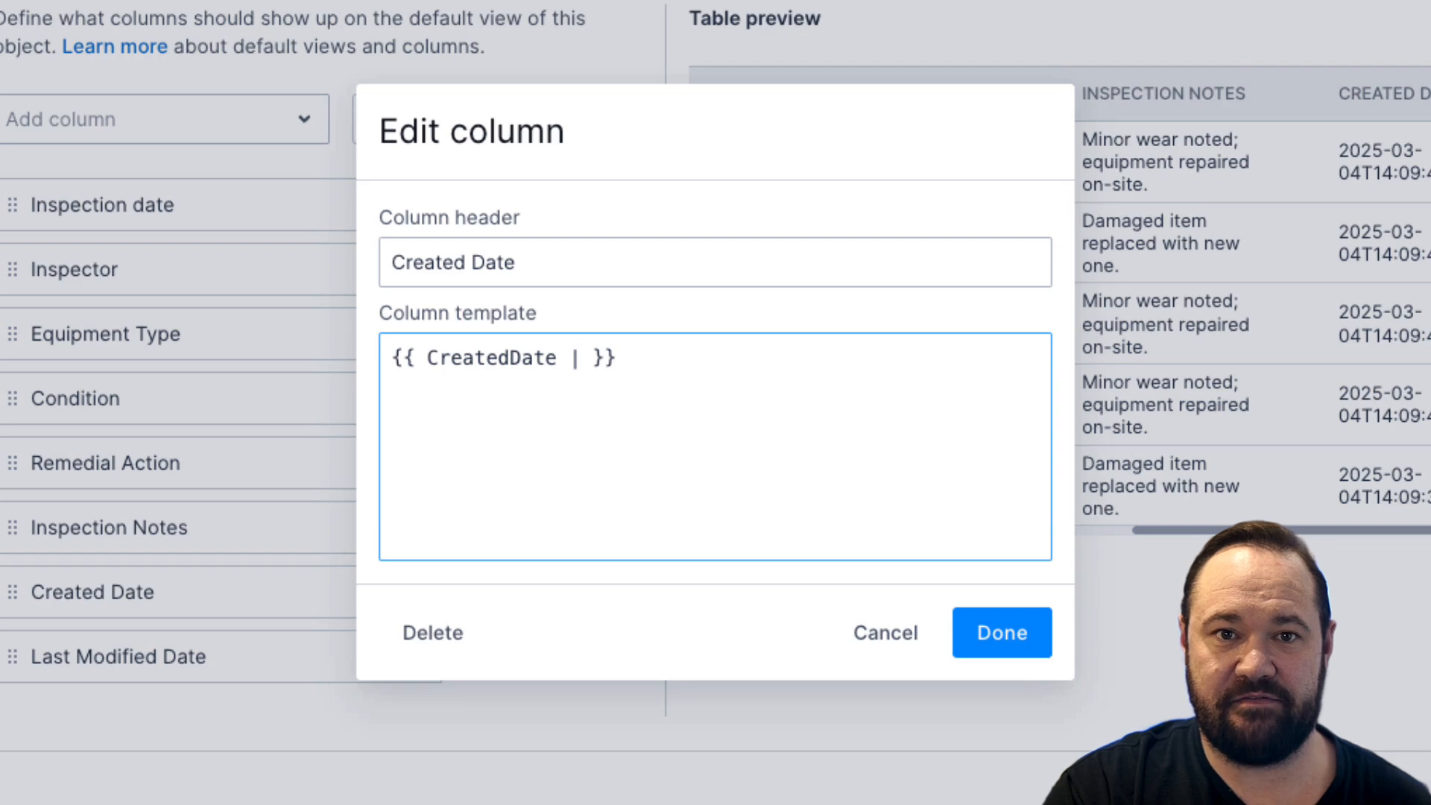
pyautogui.write(' d ')
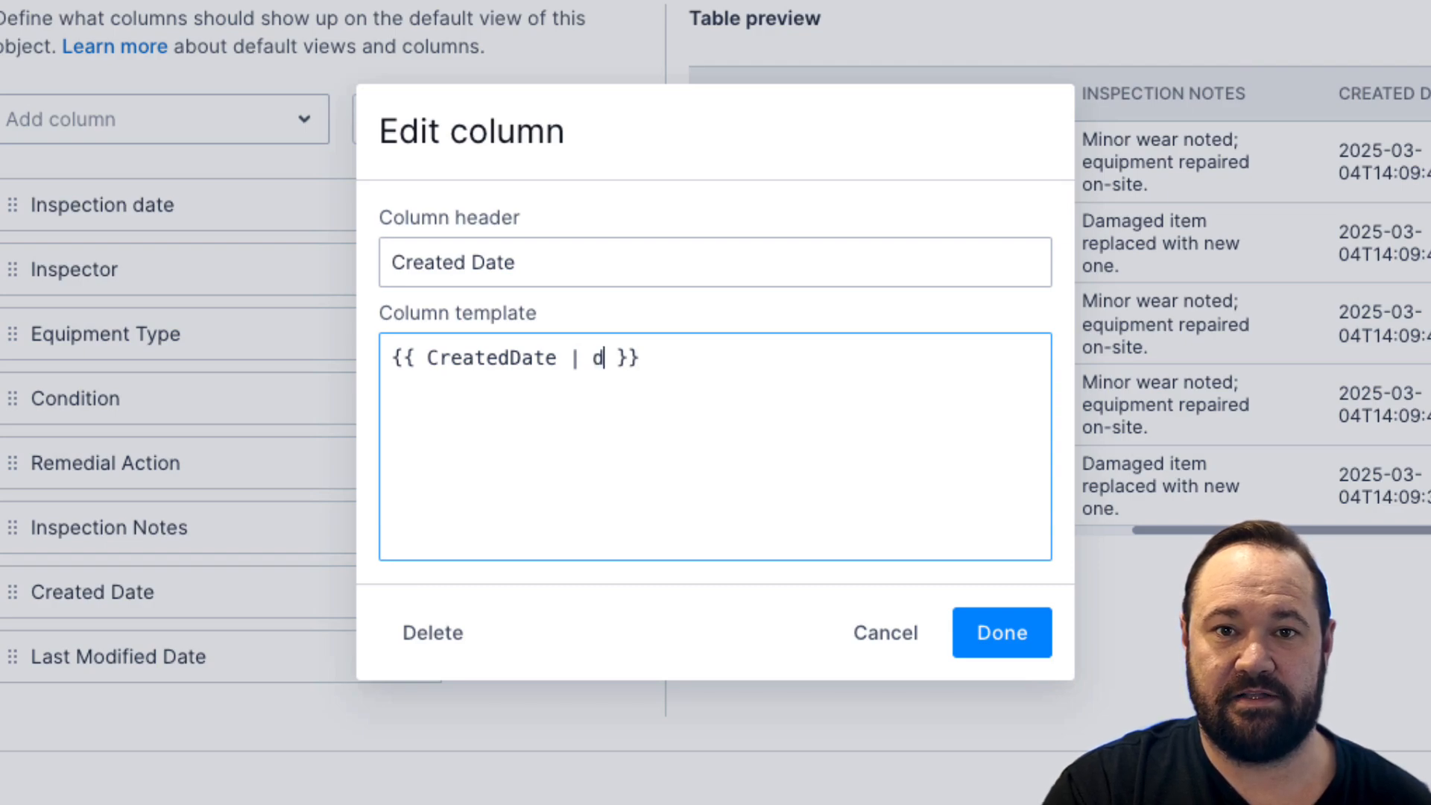
pyautogui.write('ate')
pyautogui.write('("')
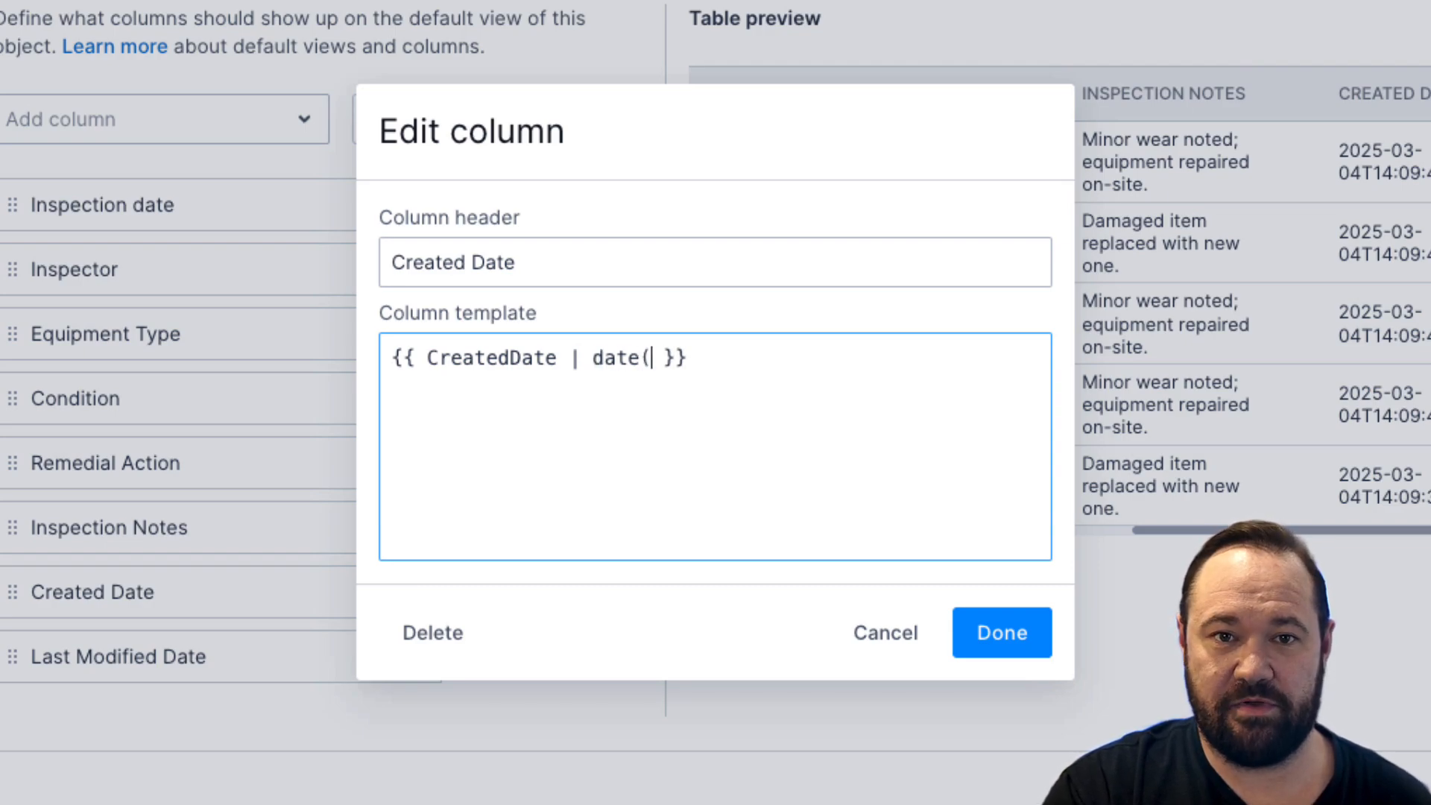
pyautogui.write('ddd D MMM YYYY')
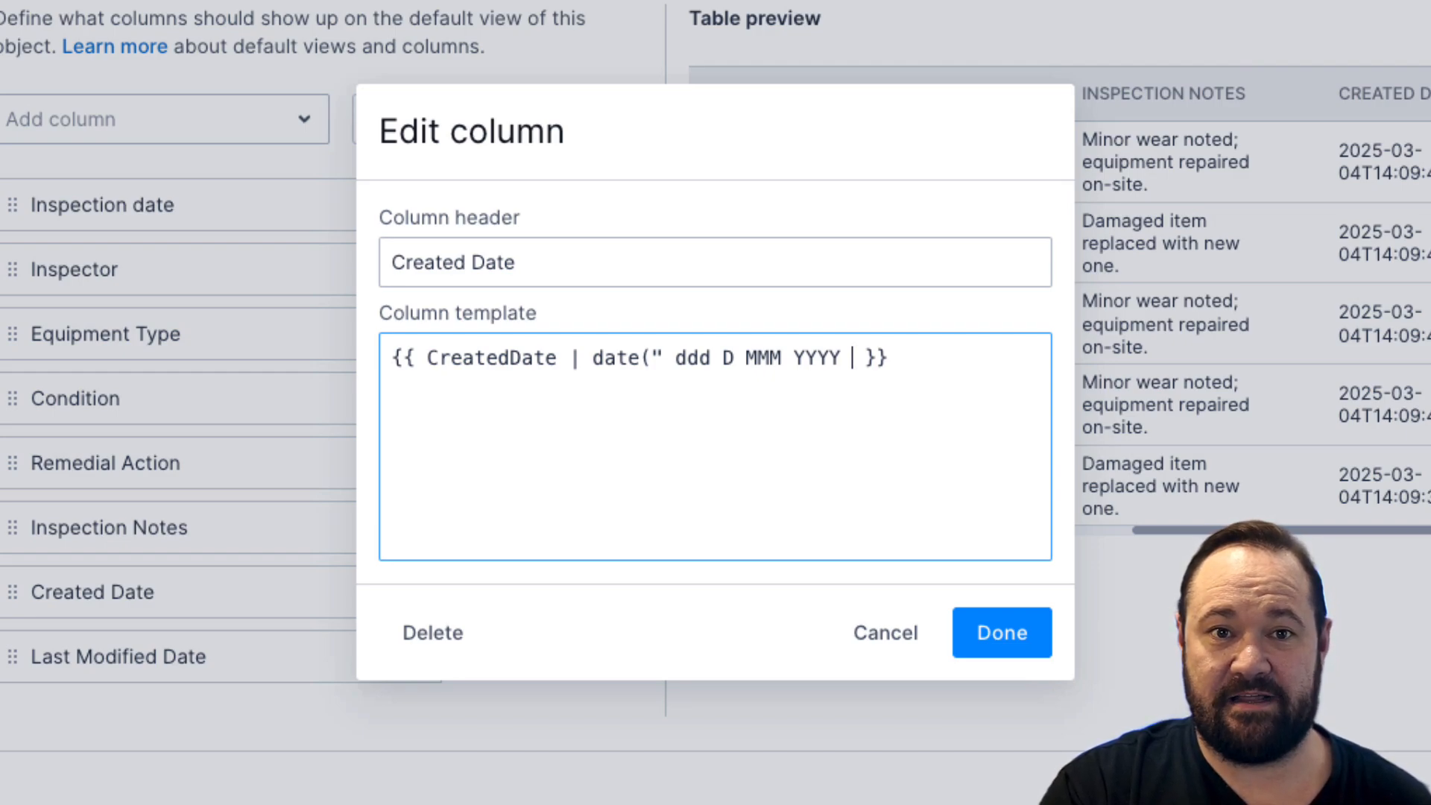
# Step: Append the time format h:mma to the Created Date column's date filter, close the filter expression and apply it
pyautogui.write('h')
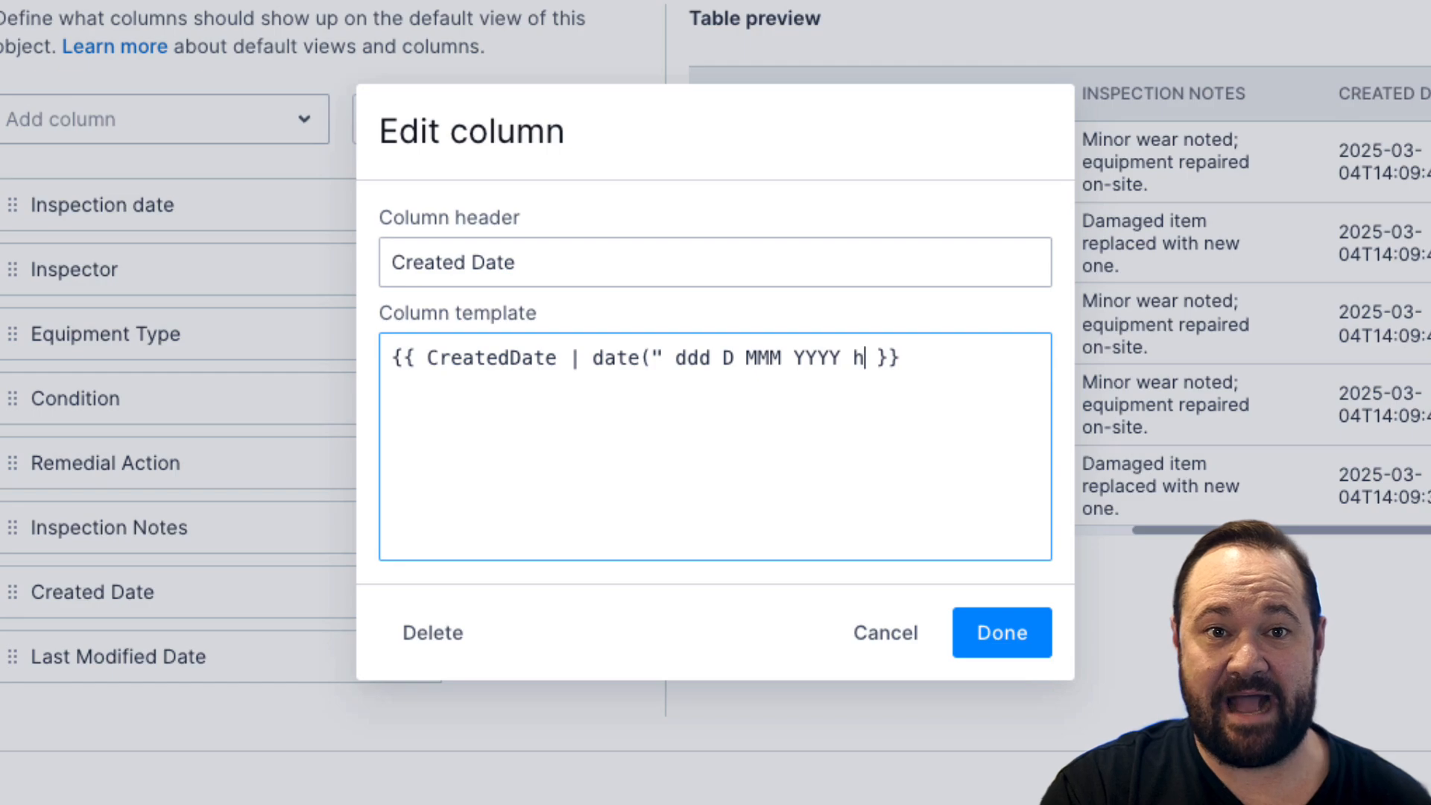
pyautogui.write(':')
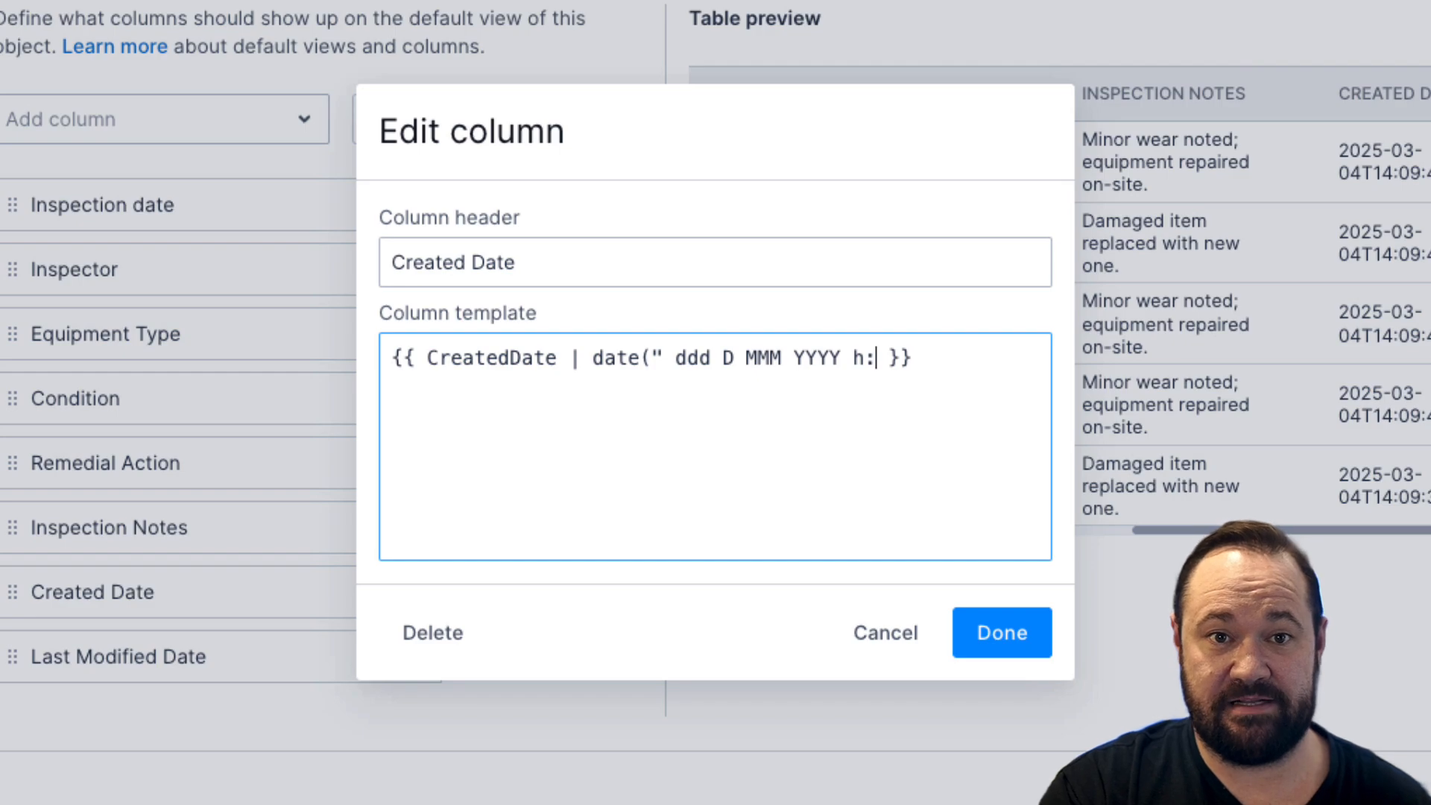
pyautogui.write('mm')
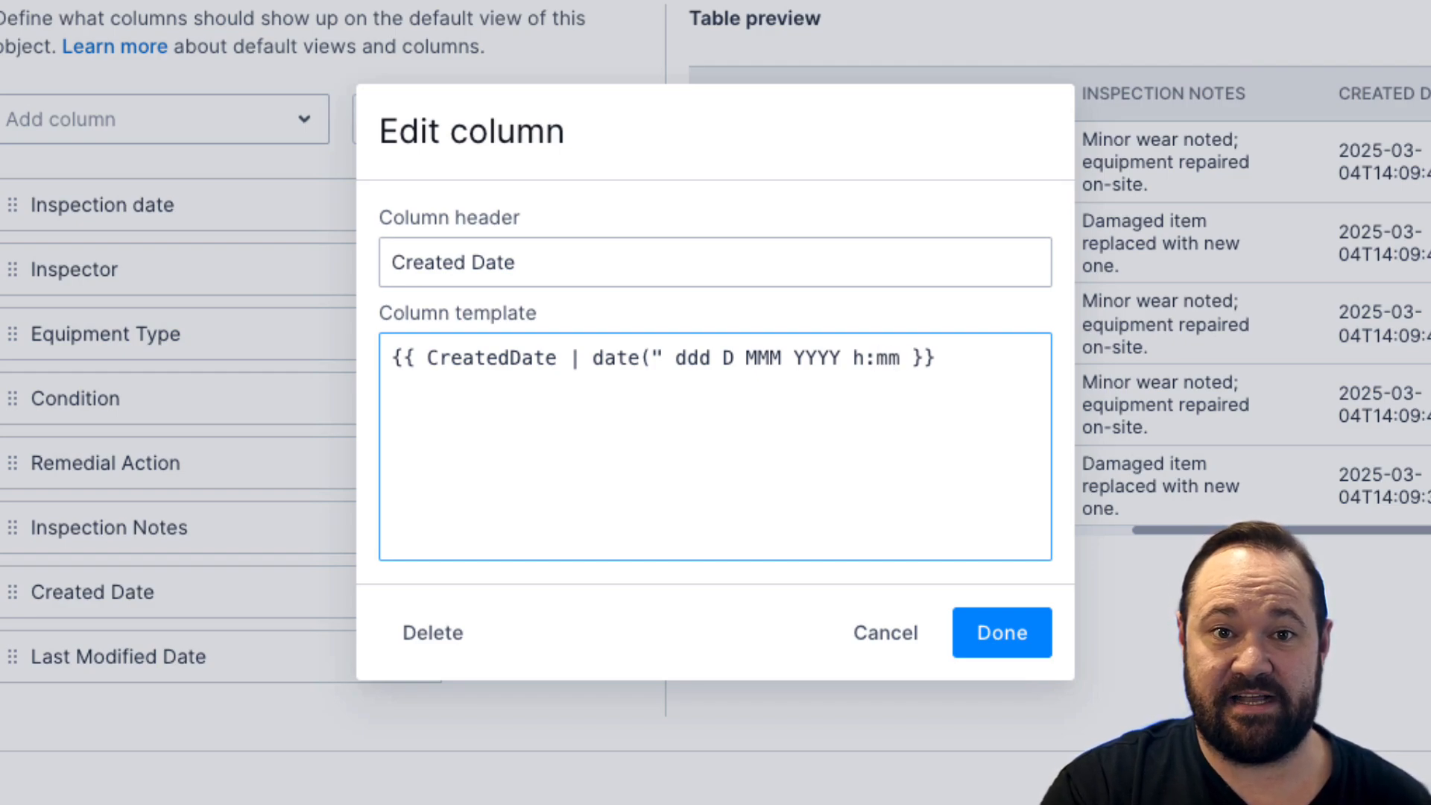
pyautogui.write('a')
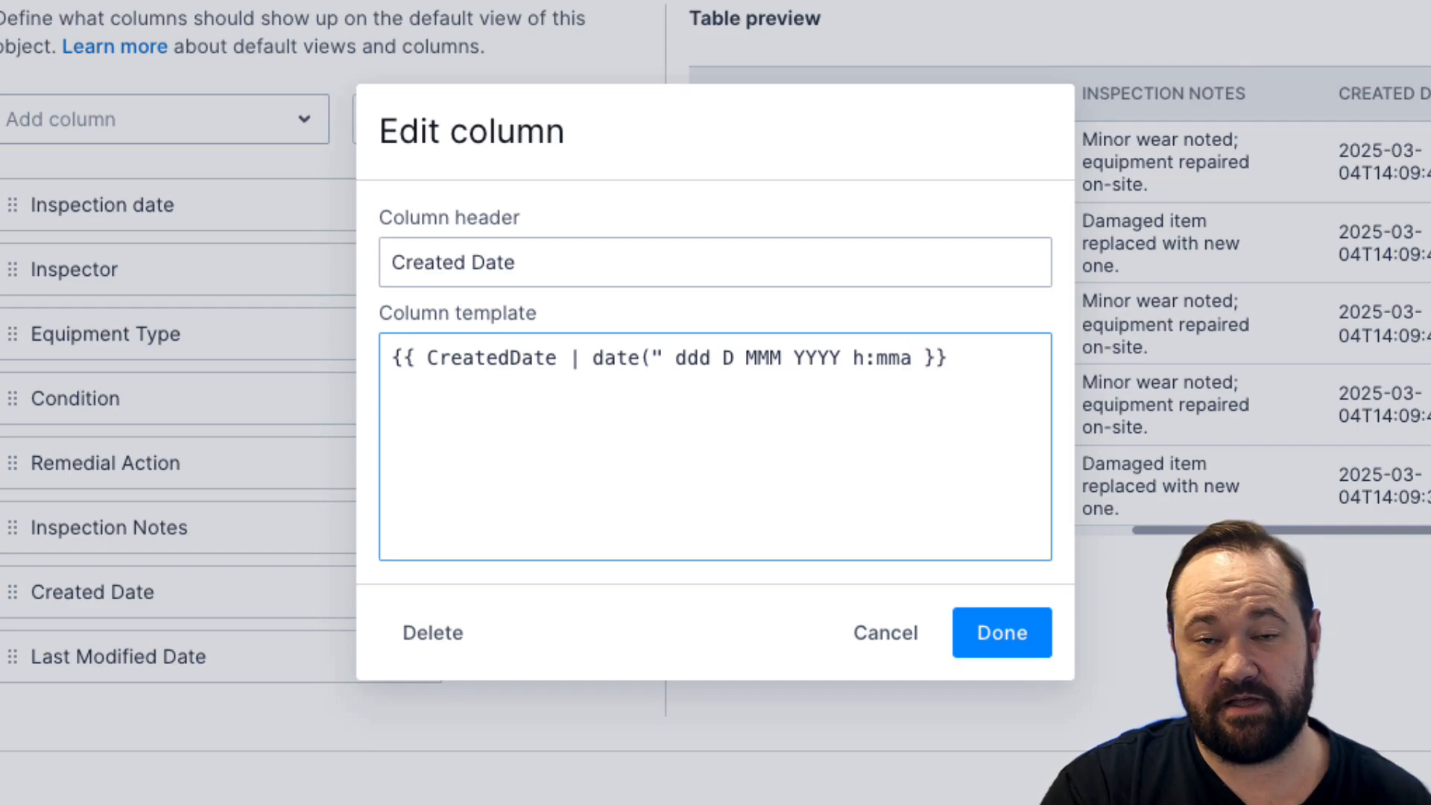
pyautogui.write('")')
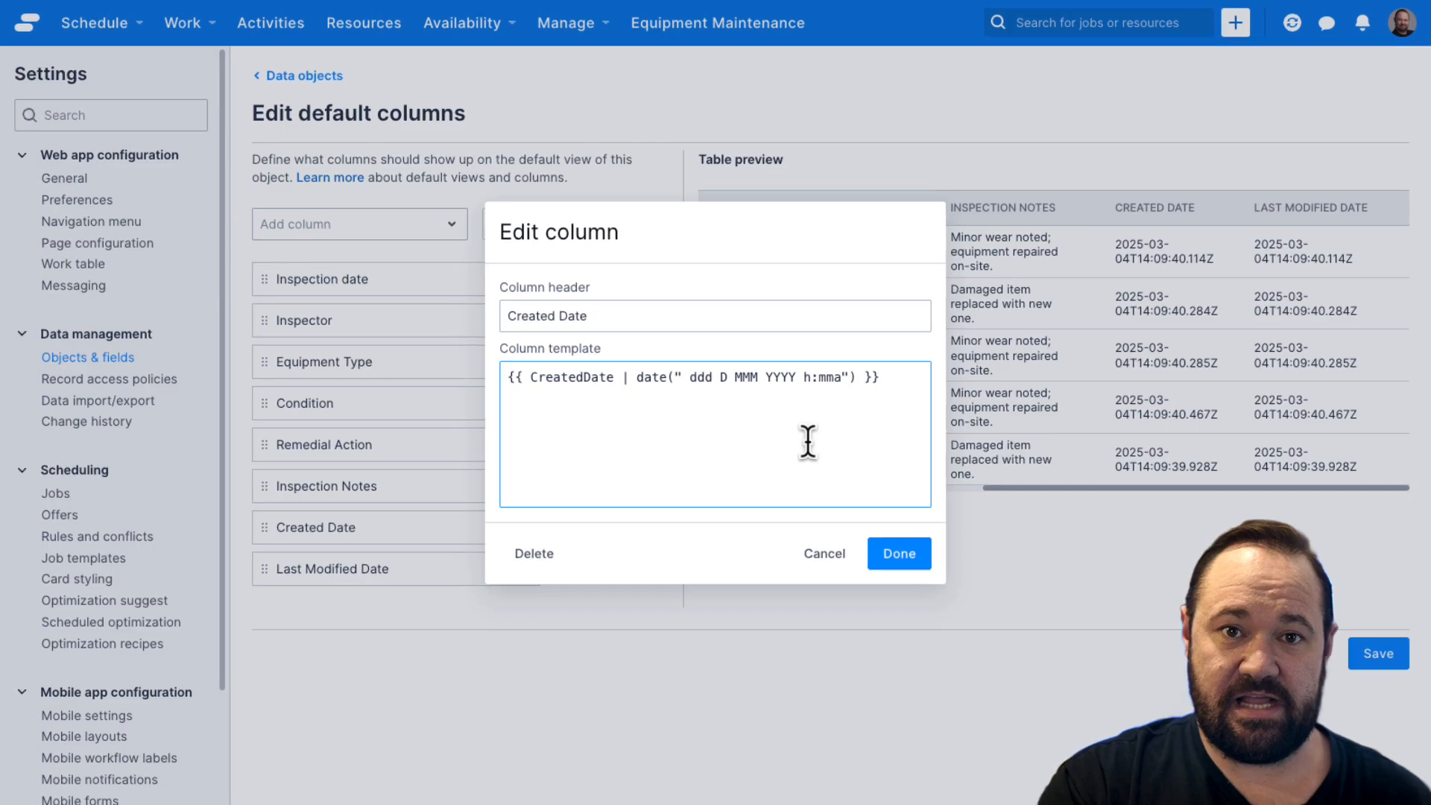
pyautogui.click(906, 557)
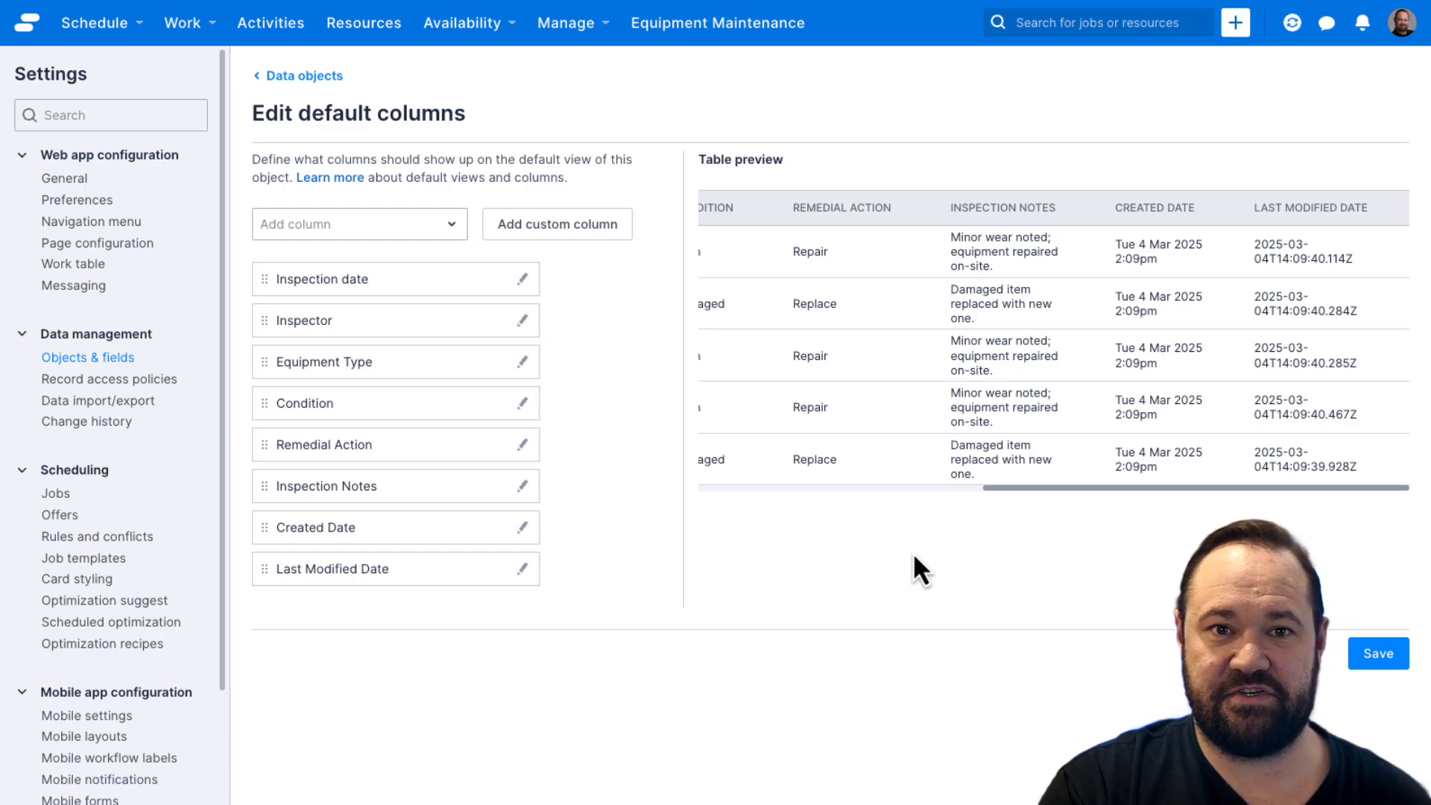
# Step: Change the time format in the Created Date column's template to 24-hour HH:mm without the am/pm marker and apply it
pyautogui.click(522, 527)
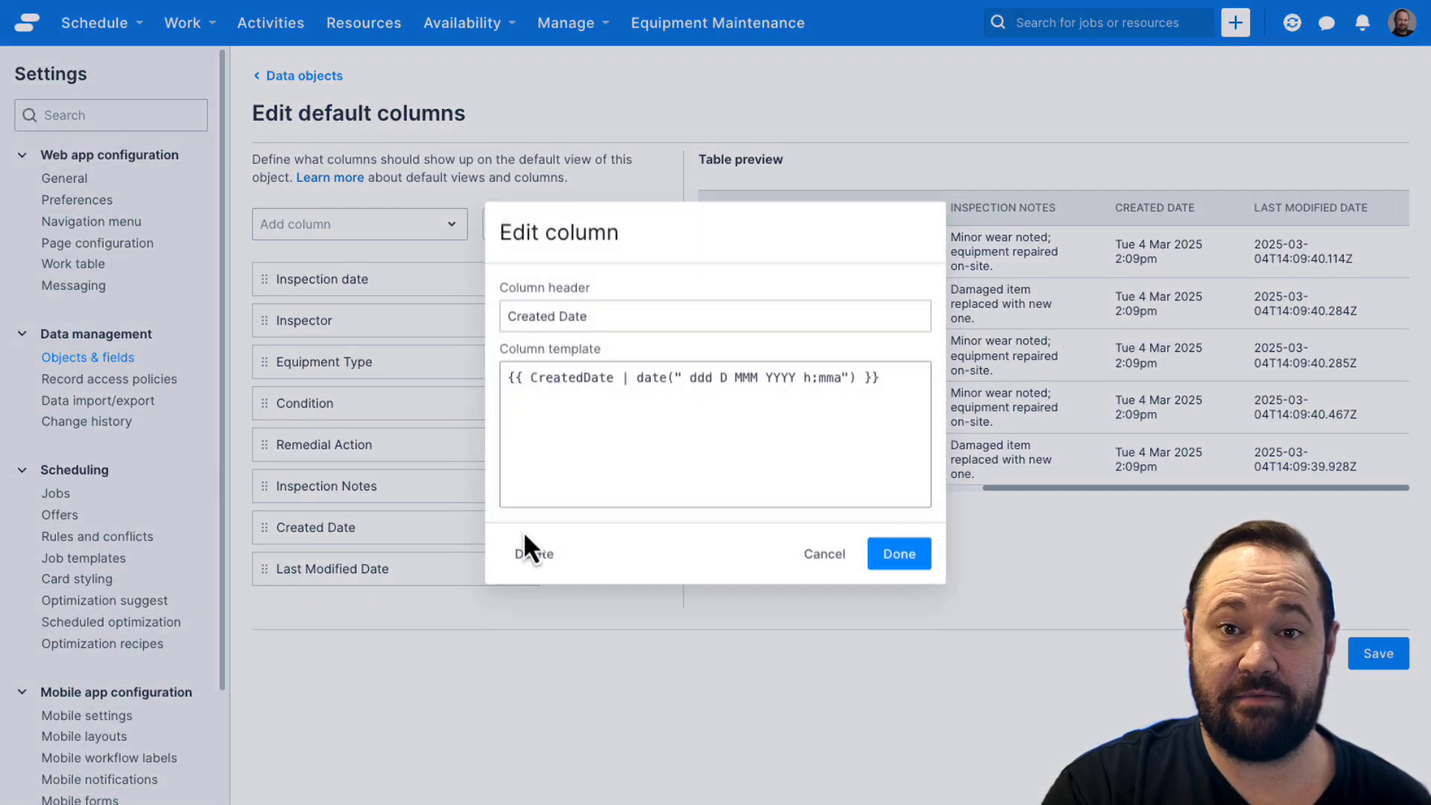
pyautogui.click(803, 378)
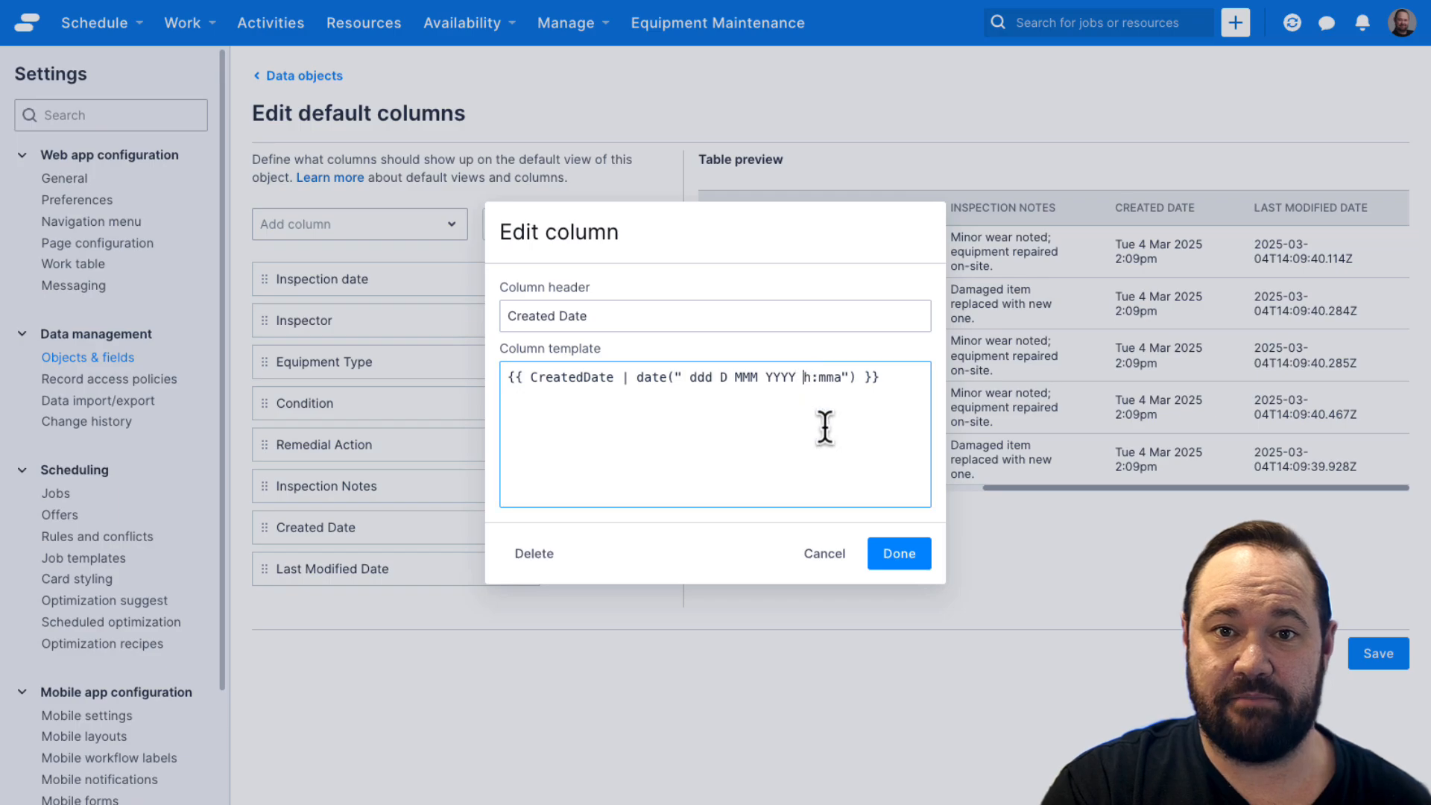
pyautogui.hotkey('shift', 'Right')
pyautogui.write('HH')
pyautogui.press('Right')
pyautogui.press('Right')
pyautogui.press('Right')
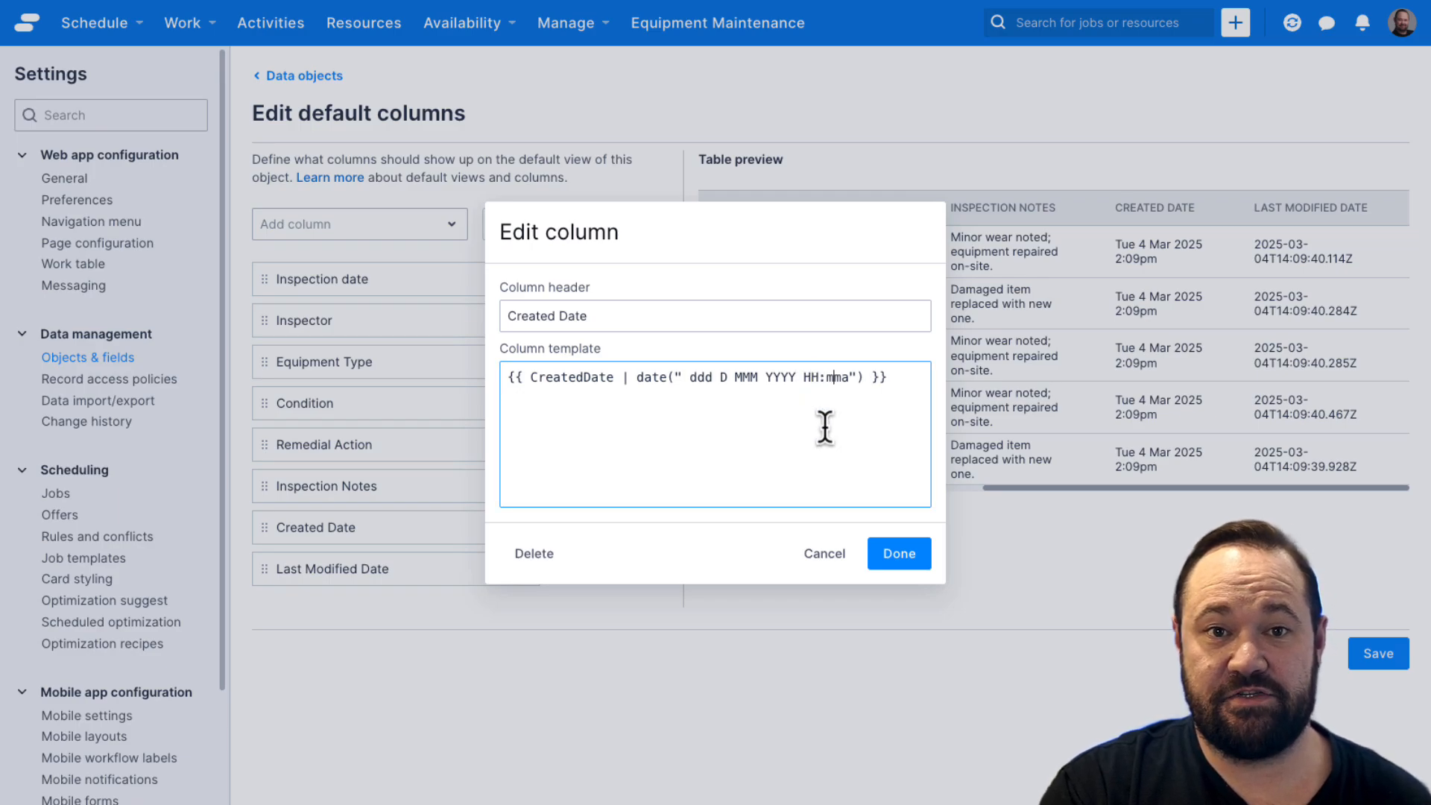
pyautogui.hotkey('shift', 'Right')
pyautogui.press('BackSpace')
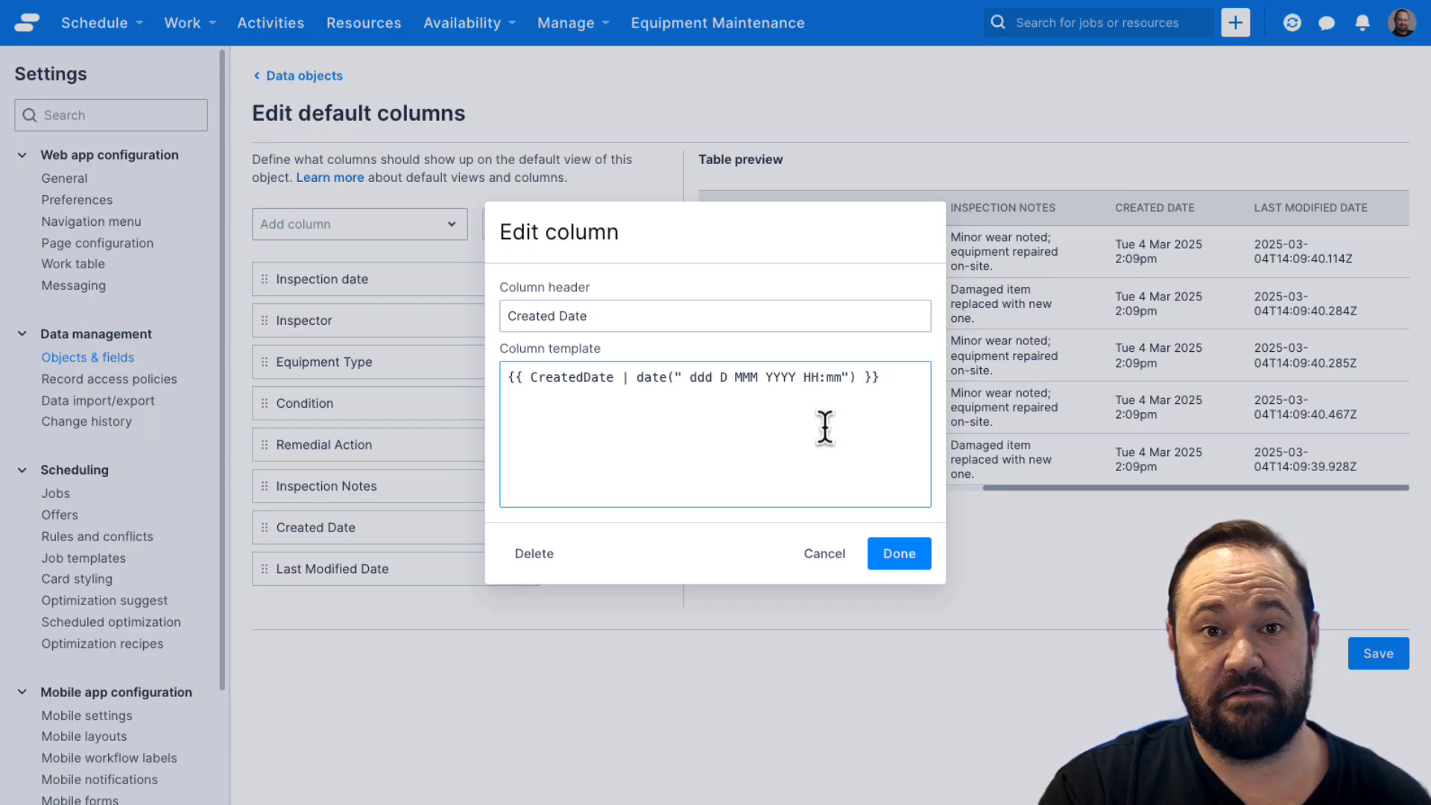
pyautogui.click(899, 555)
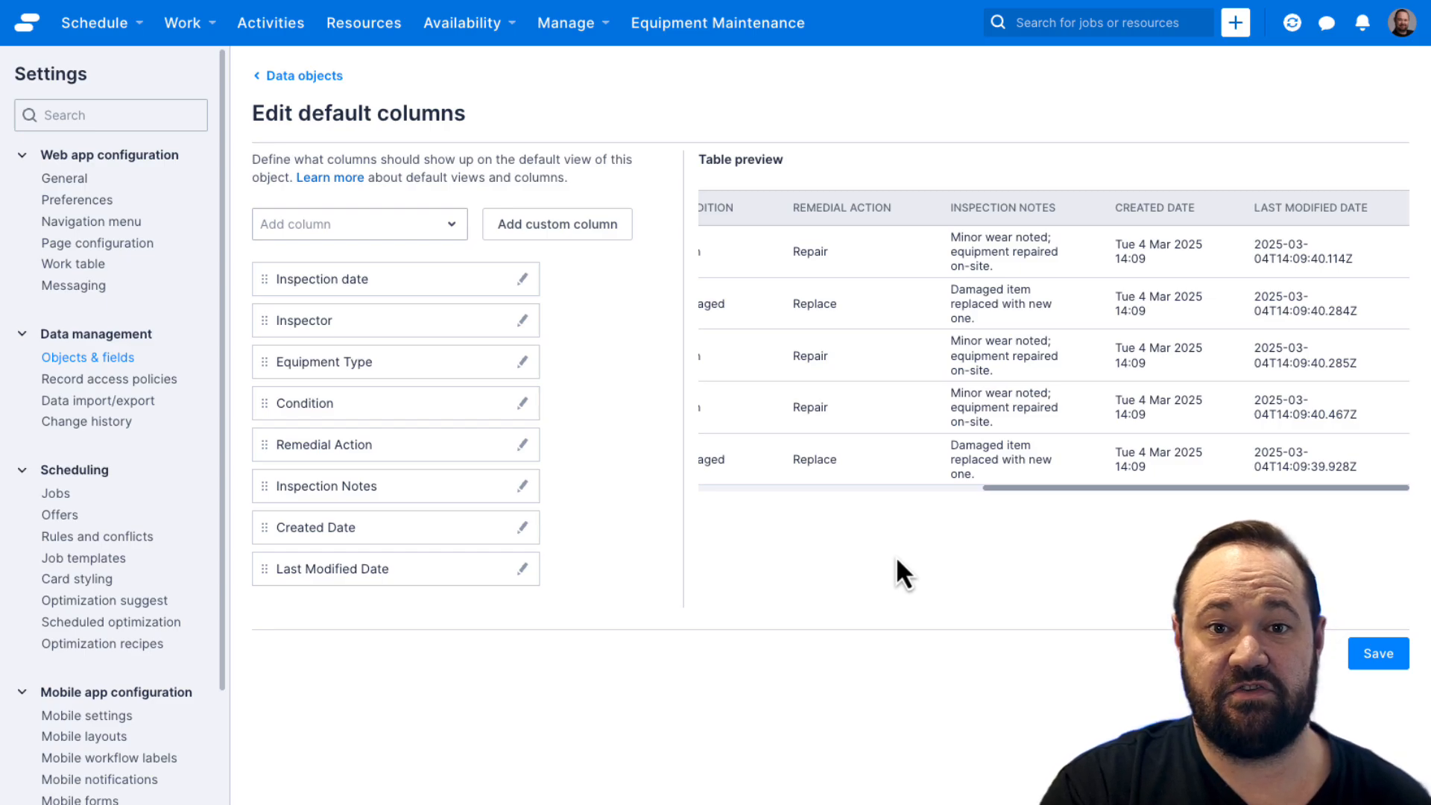
# Step: Set the time format in the Created Date column's template back to 12-hour h:mma and apply it
pyautogui.click(522, 527)
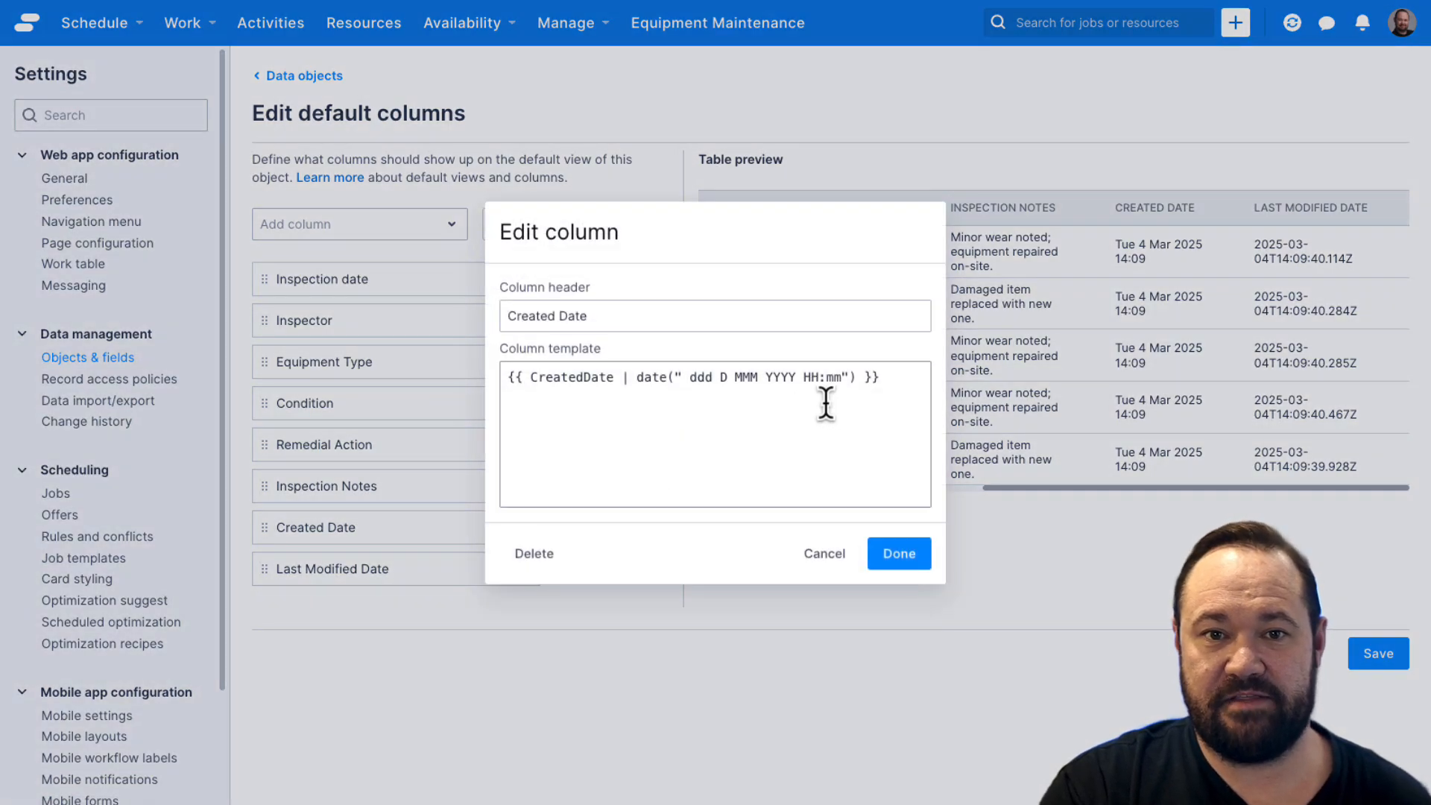
pyautogui.click(808, 377)
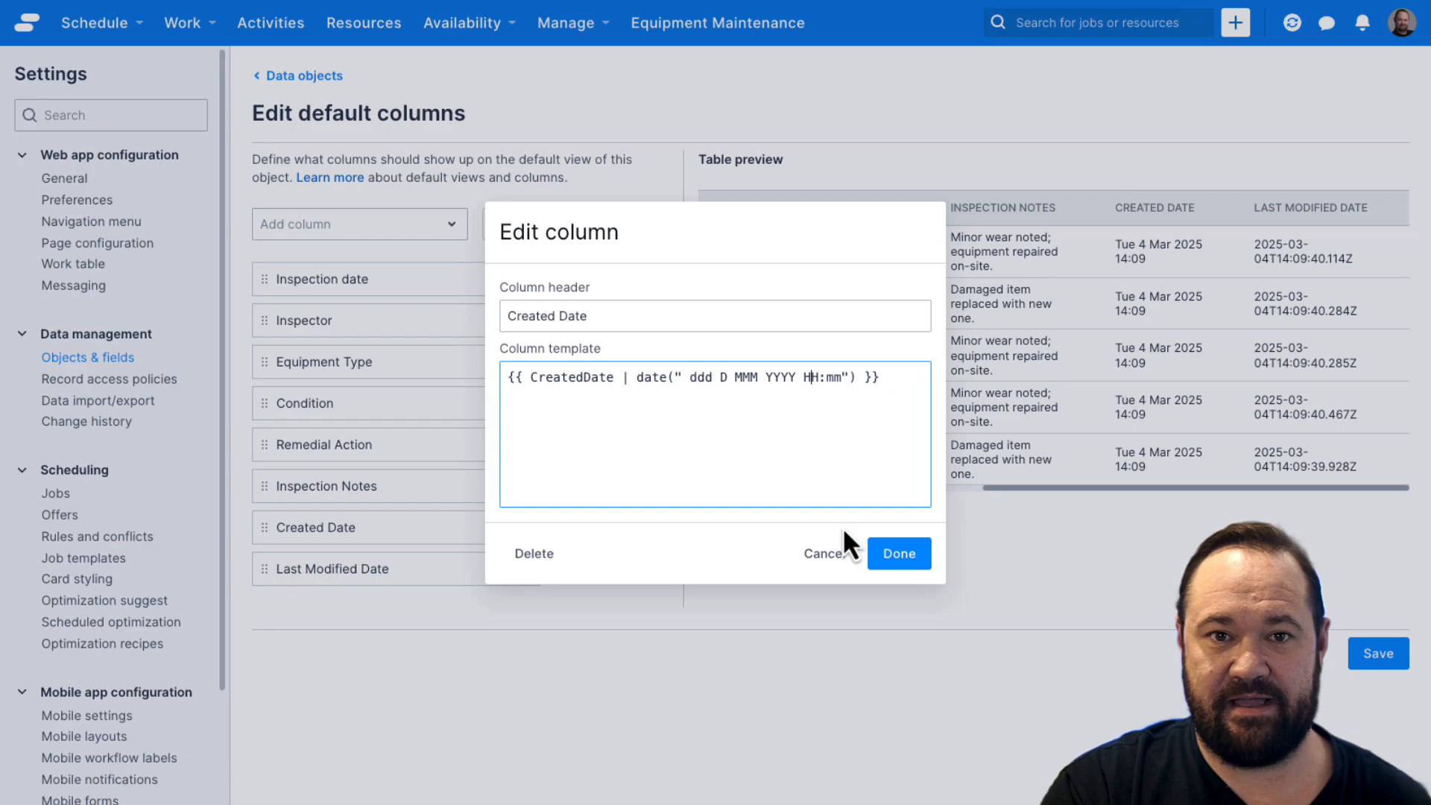
pyautogui.press('Right')
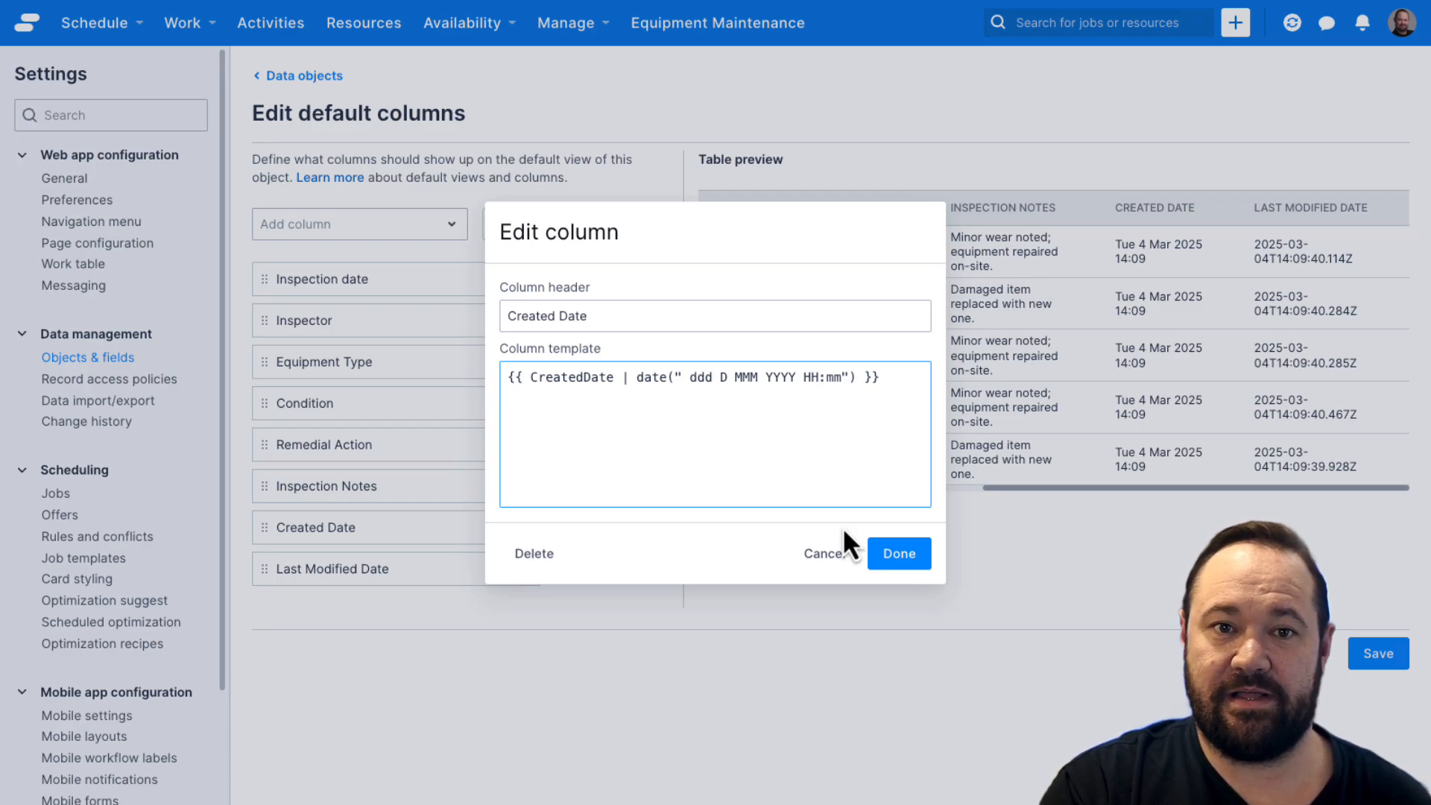
pyautogui.hotkey('shift', 'Left')
pyautogui.hotkey('shift', 'Left')
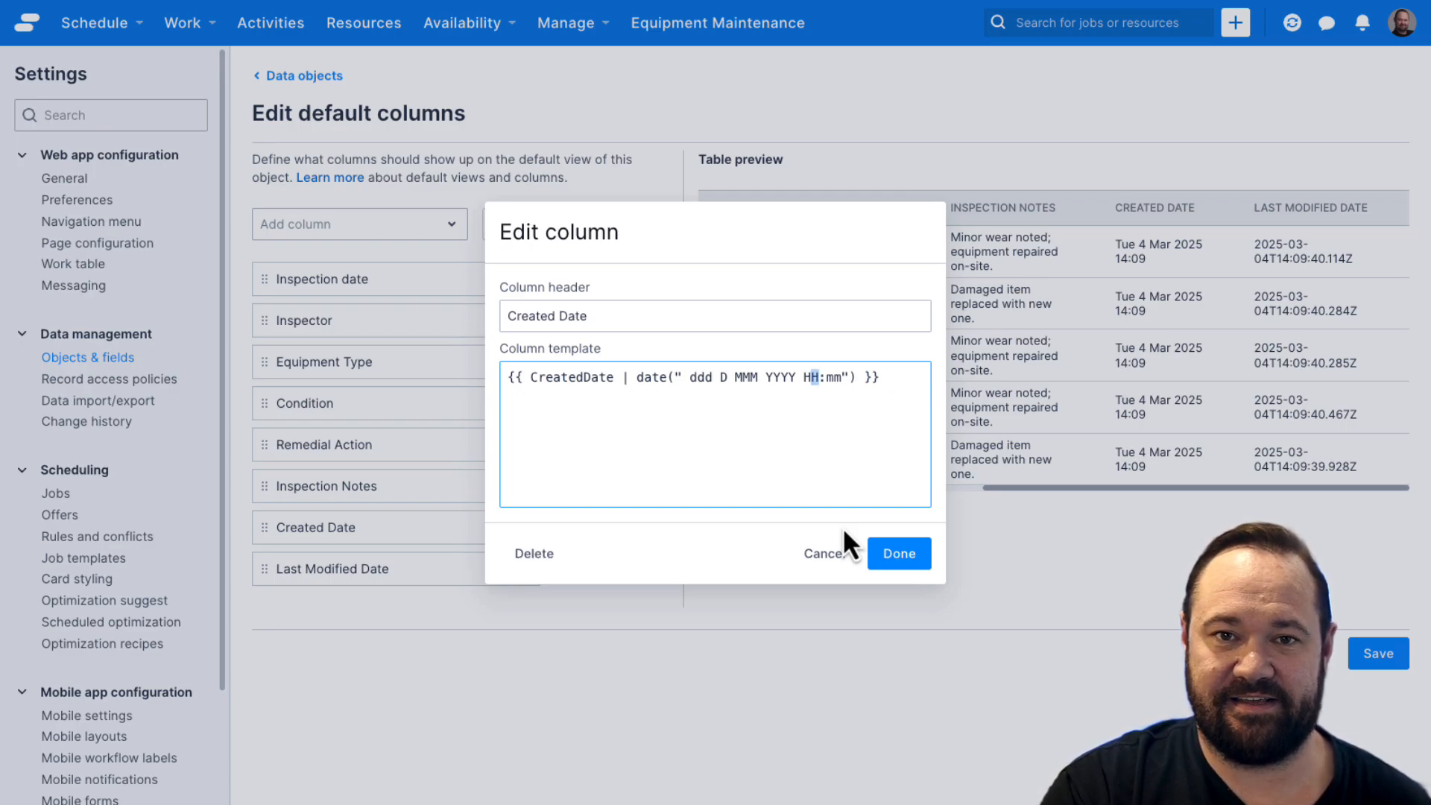
pyautogui.write('h')
pyautogui.press('Right')
pyautogui.press('Right')
pyautogui.press('Right')
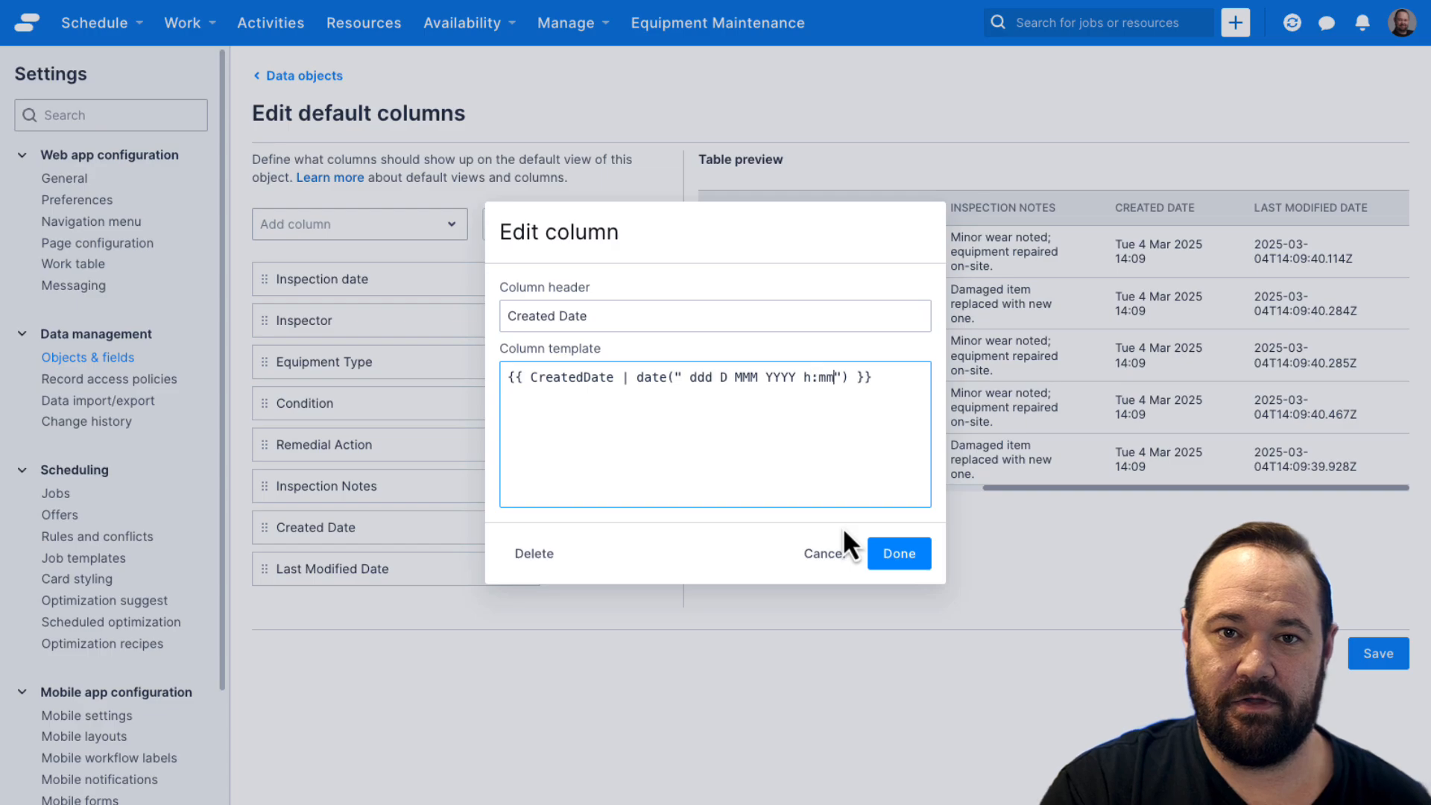
pyautogui.write('a')
pyautogui.click(907, 551)
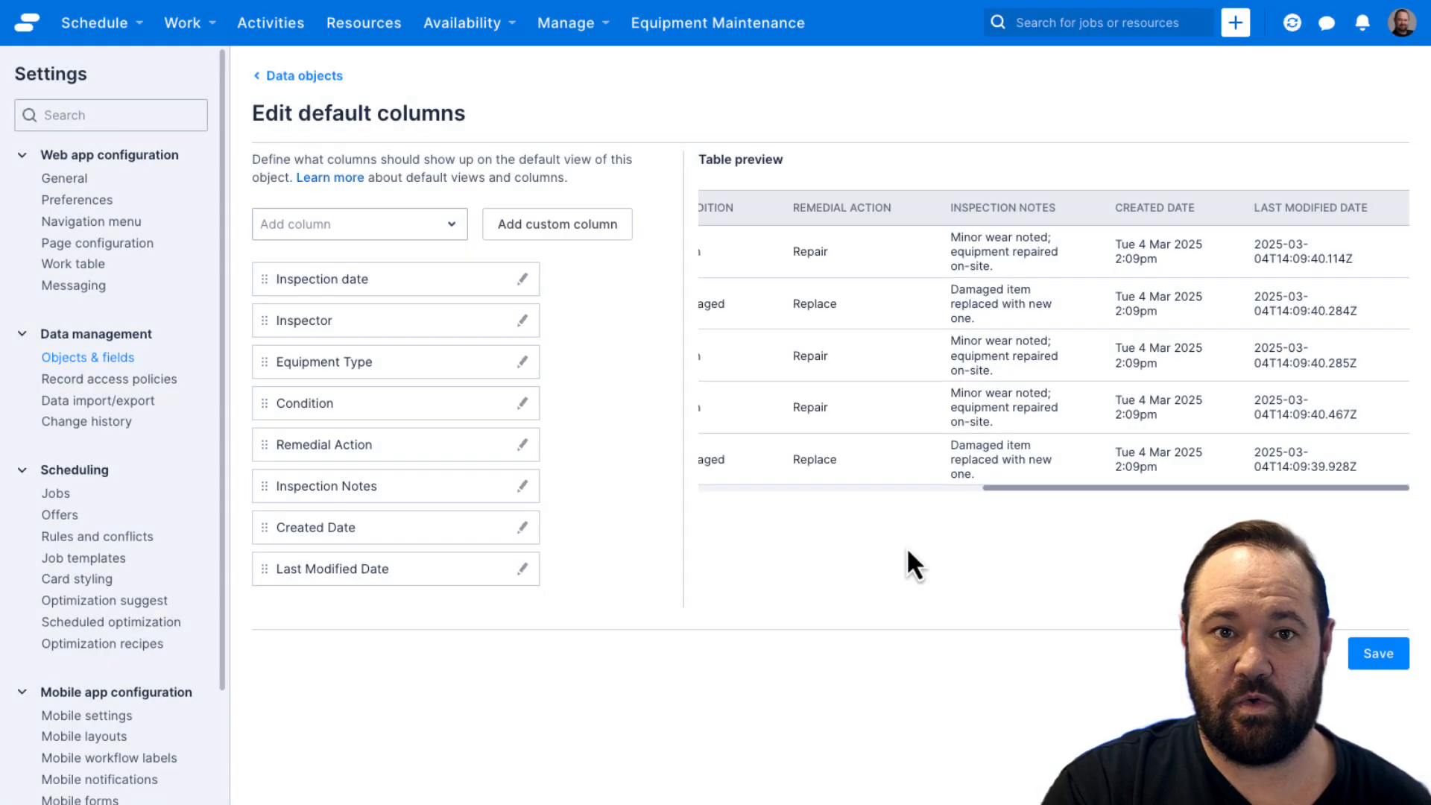